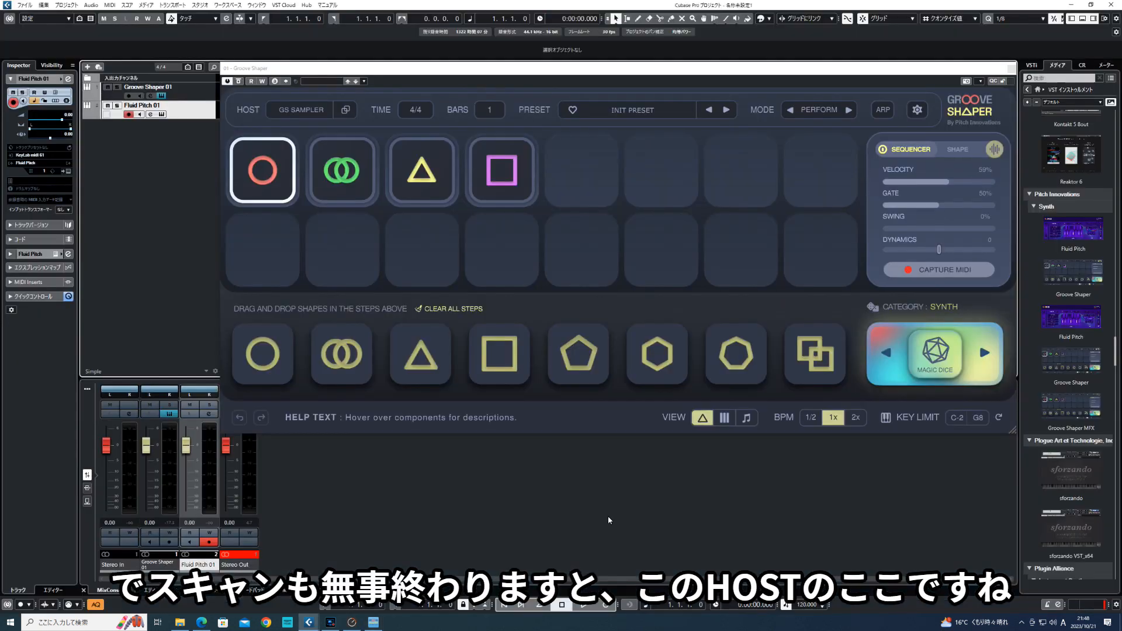
- Browse the host instrument list by manufacturer and leave the built-in Groove Shaper Sampler selected
{"action": "left_click", "coordinate": [304, 111]}
{"action": "mouse_move", "coordinate": [309, 136]}
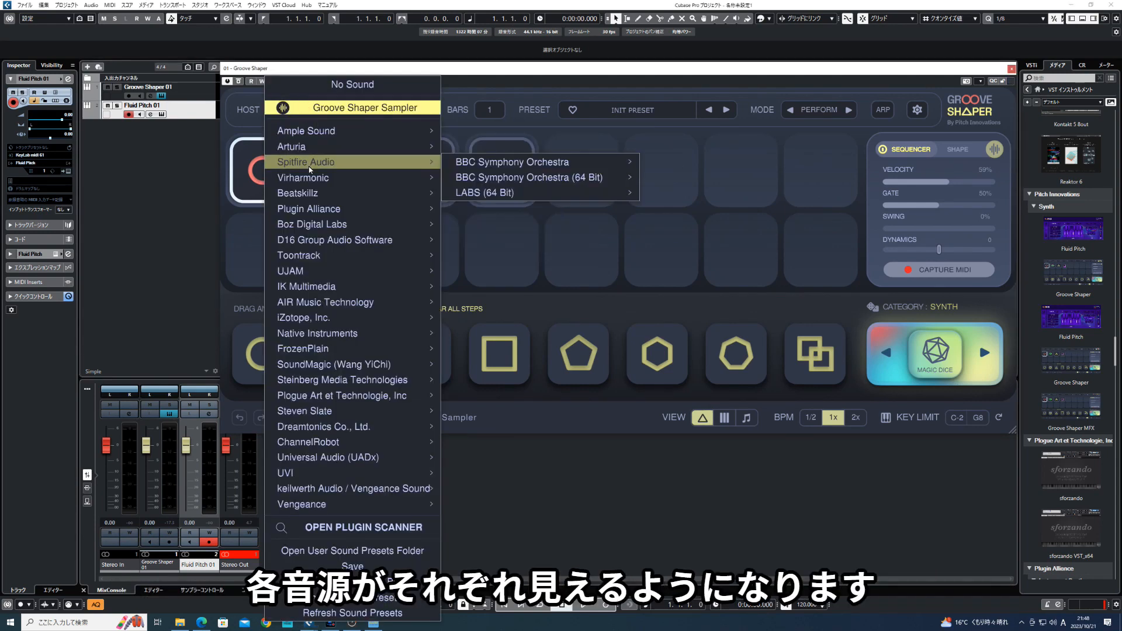
{"action": "mouse_move", "coordinate": [311, 183]}
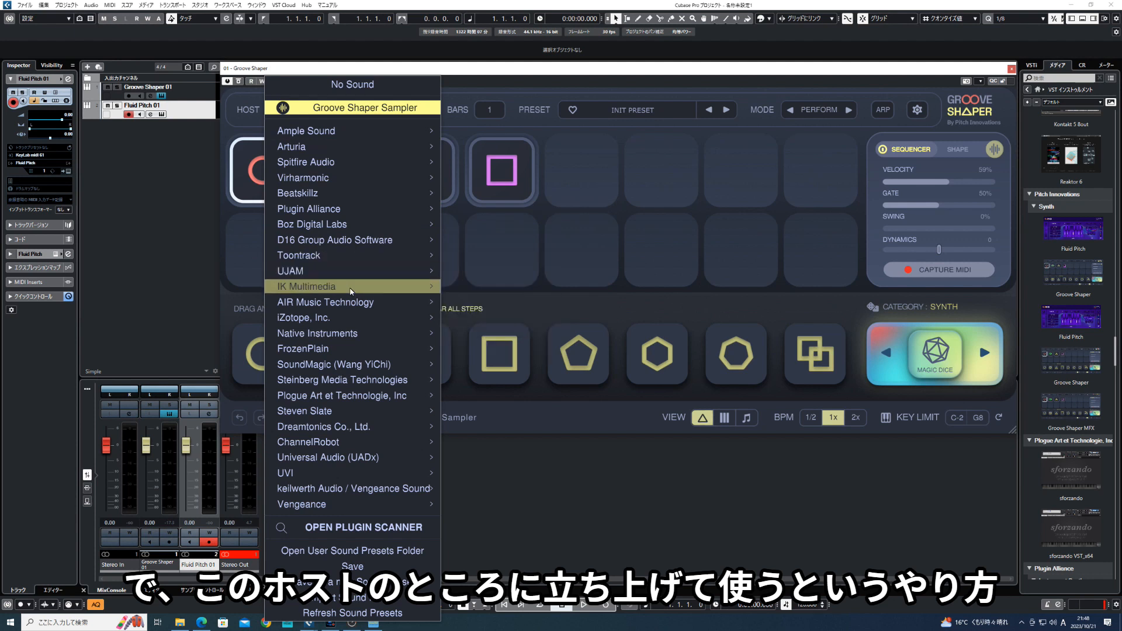
{"action": "mouse_move", "coordinate": [354, 292]}
{"action": "mouse_move", "coordinate": [371, 358]}
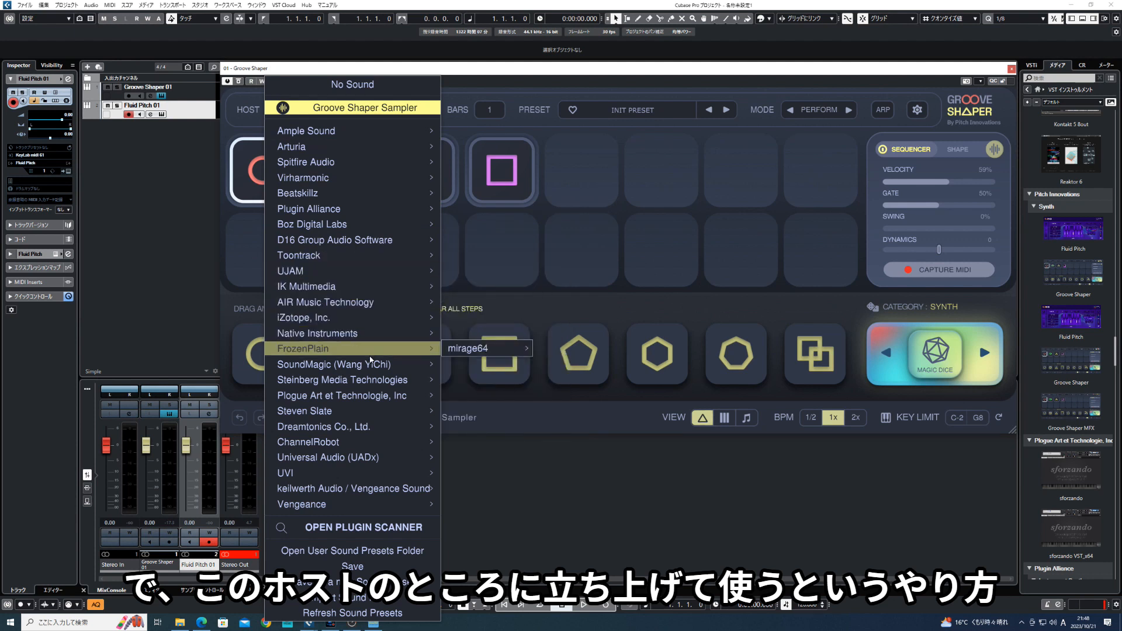
{"action": "left_click", "coordinate": [255, 110]}
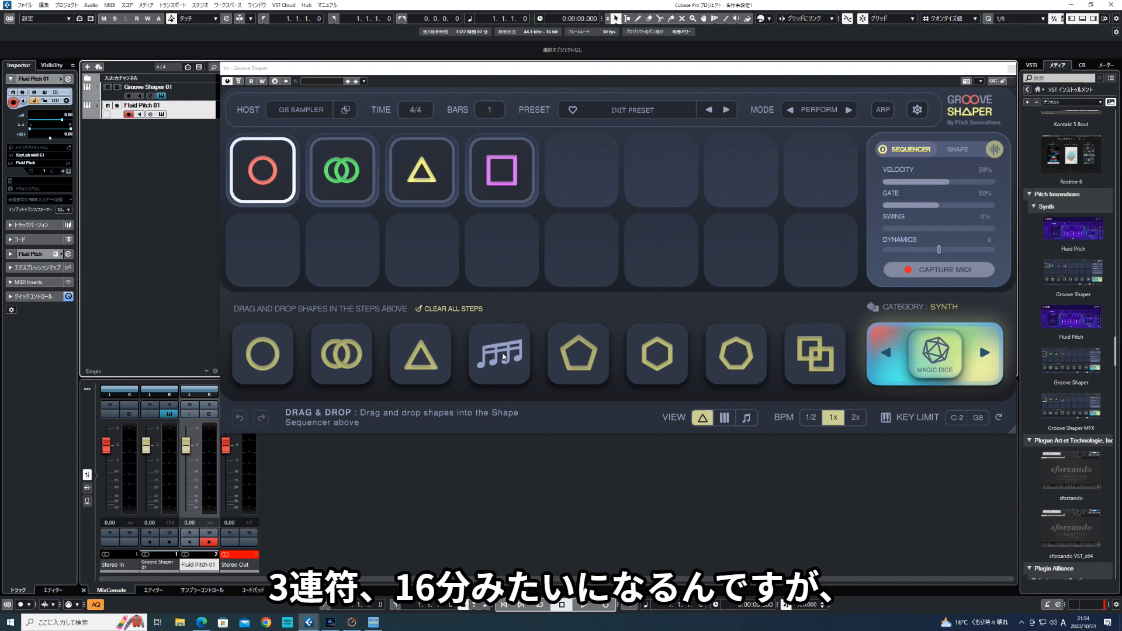
- Fill the last four steps of the upper sequencer row with a circle, a double circle, a square and a pentagon
{"action": "left_click_drag", "start_coordinate": [272, 372], "coordinate": [585, 183]}
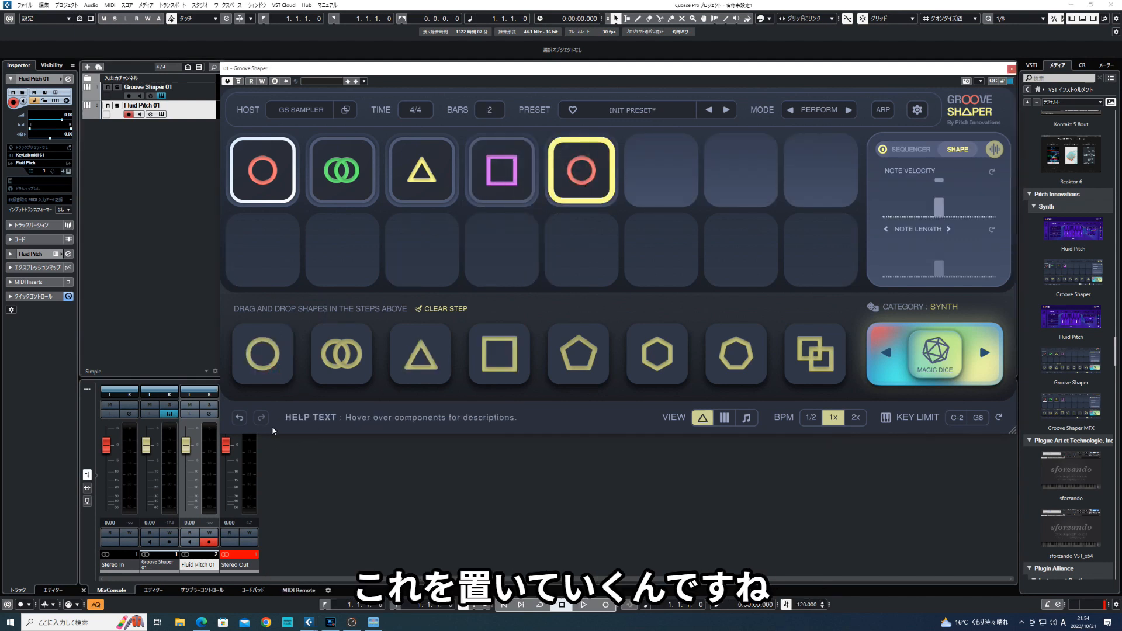
{"action": "left_click_drag", "start_coordinate": [341, 353], "coordinate": [661, 175]}
{"action": "left_click_drag", "start_coordinate": [499, 371], "coordinate": [741, 171]}
{"action": "left_click_drag", "start_coordinate": [572, 363], "coordinate": [818, 172]}
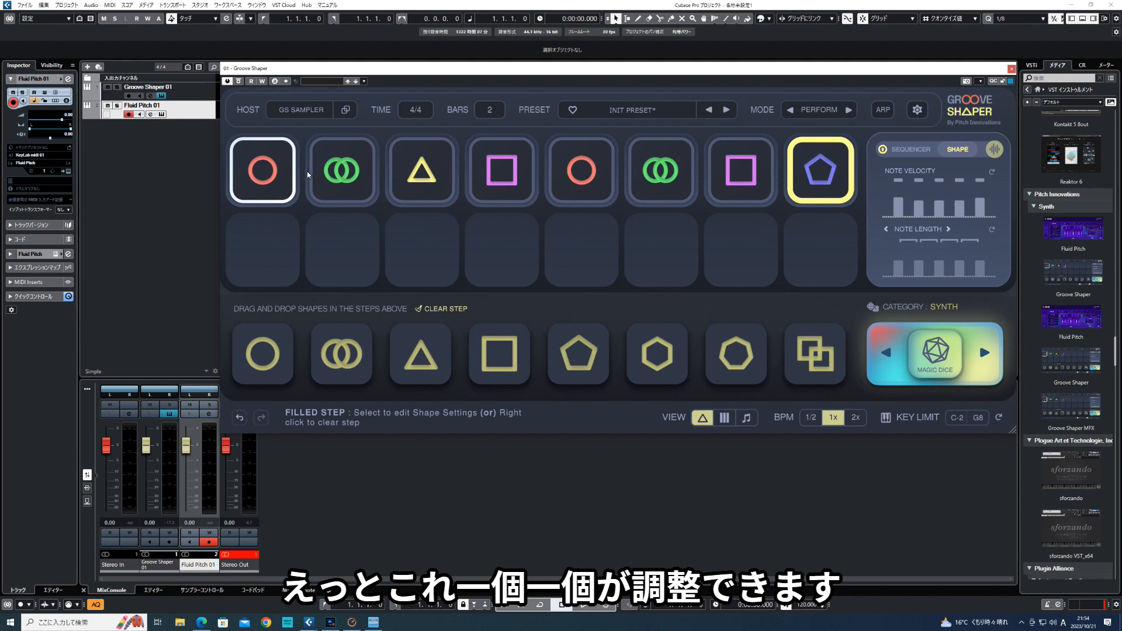
- In the second step's double circle, raise the first note's velocity and lengthen both notes
{"action": "left_click", "coordinate": [280, 174]}
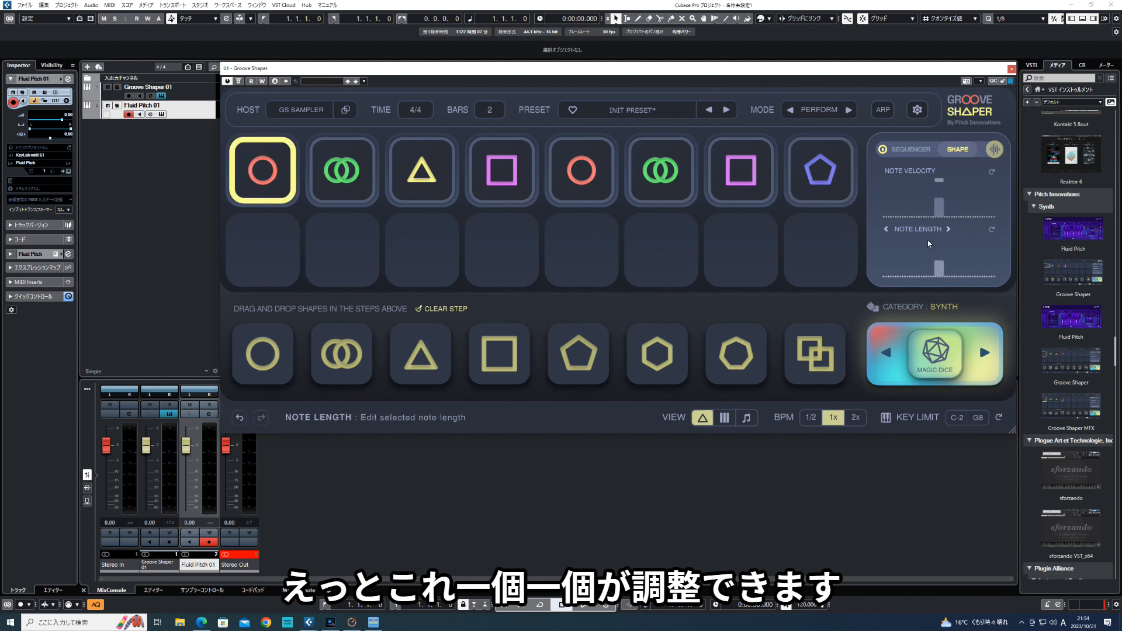
{"action": "mouse_move", "coordinate": [938, 207]}
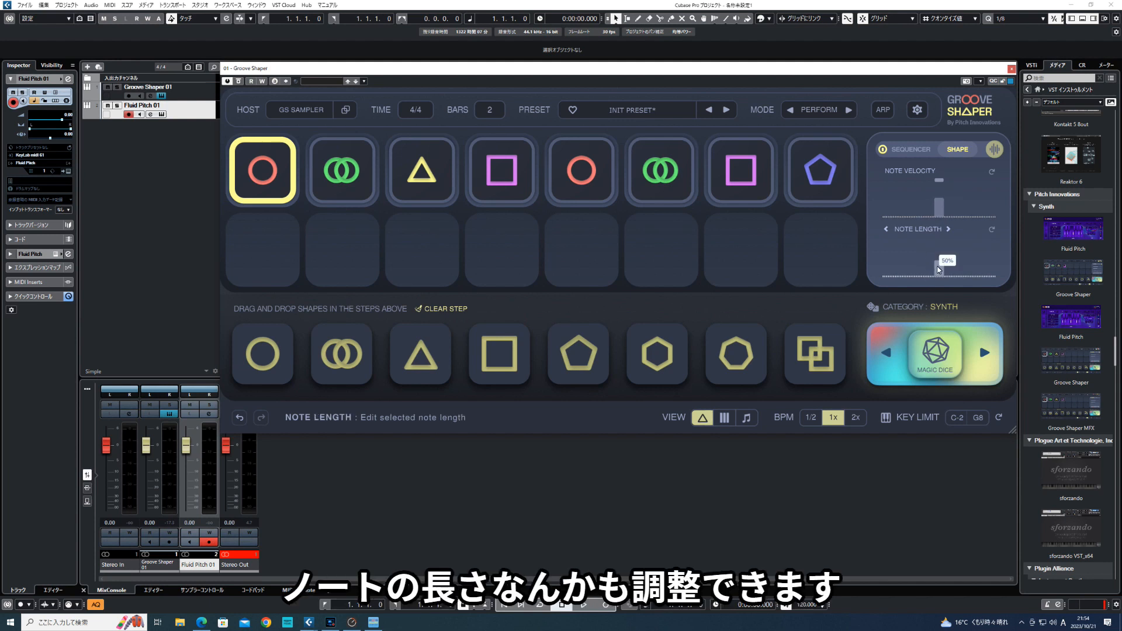
{"action": "mouse_move", "coordinate": [941, 261]}
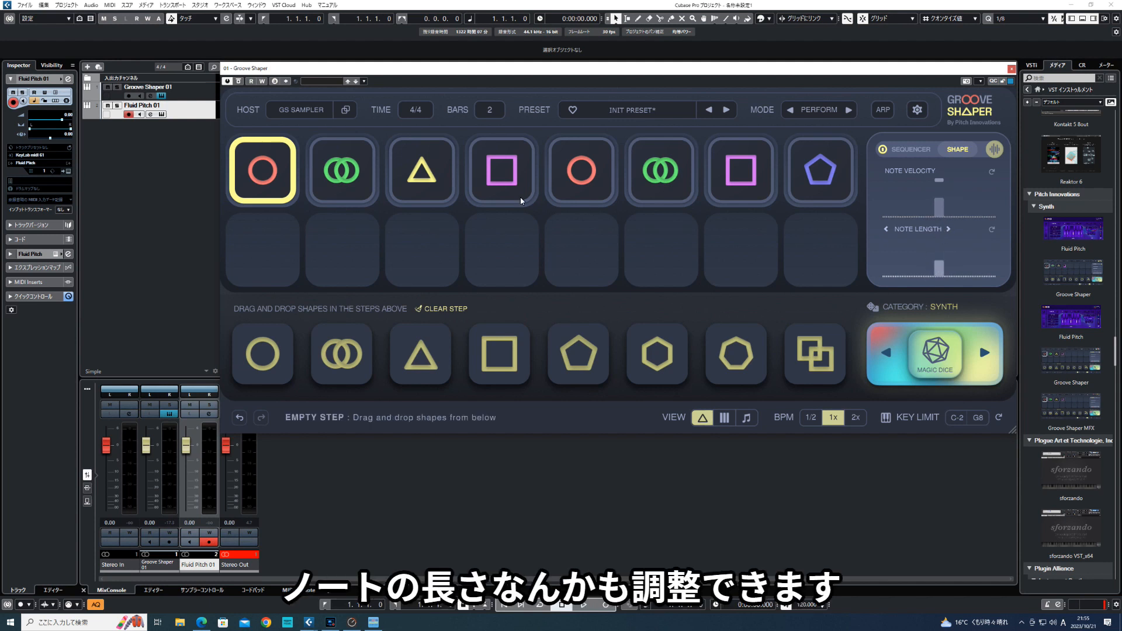
{"action": "left_click", "coordinate": [346, 170]}
{"action": "mouse_move", "coordinate": [920, 207]}
{"action": "left_click_drag", "start_coordinate": [918, 202], "coordinate": [920, 180]}
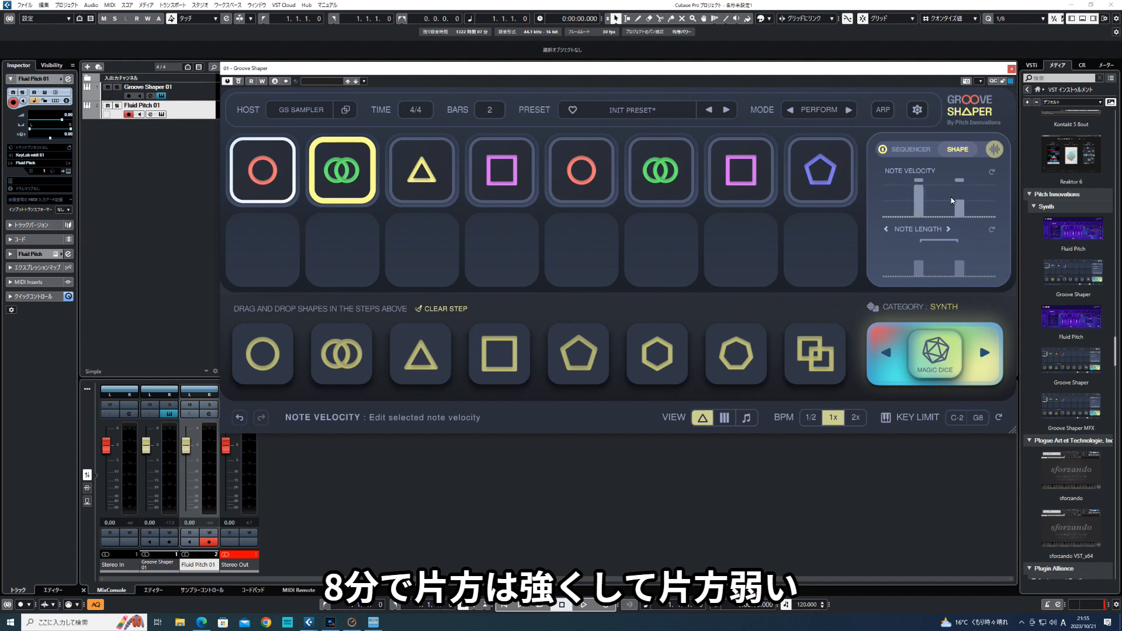
{"action": "mouse_move", "coordinate": [925, 266]}
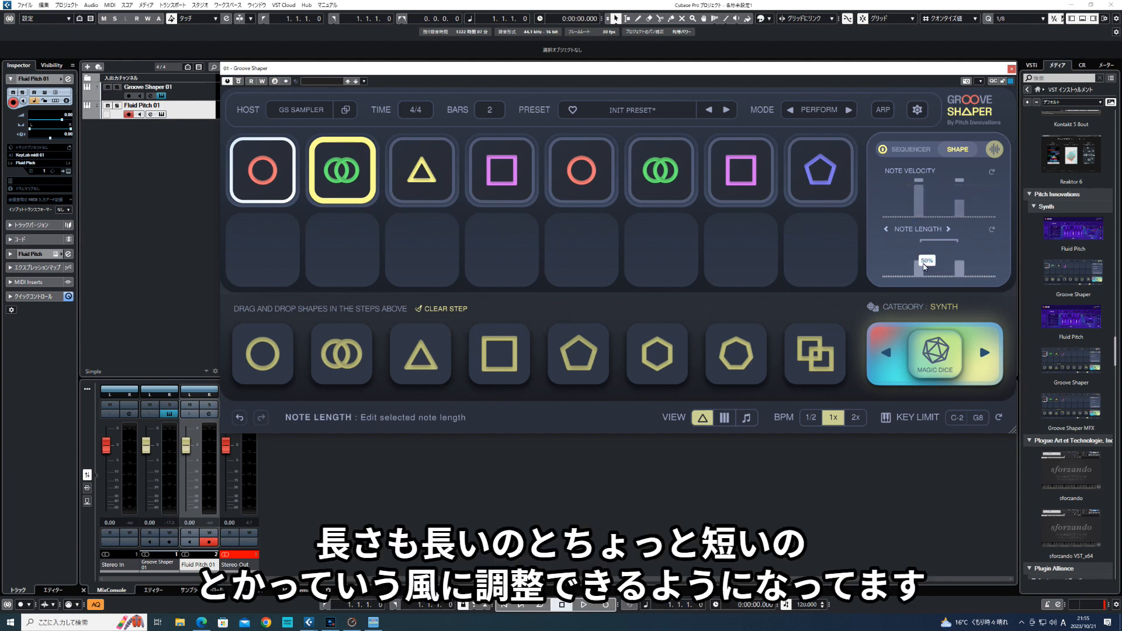
{"action": "mouse_move", "coordinate": [921, 263]}
{"action": "left_mouse_down"}
{"action": "mouse_move", "coordinate": [923, 248]}
{"action": "mouse_move", "coordinate": [963, 258]}
{"action": "left_mouse_up"}
- Remove the pentagon and the square at the end of the upper row, and clear all remaining steps
{"action": "right_click", "coordinate": [805, 185]}
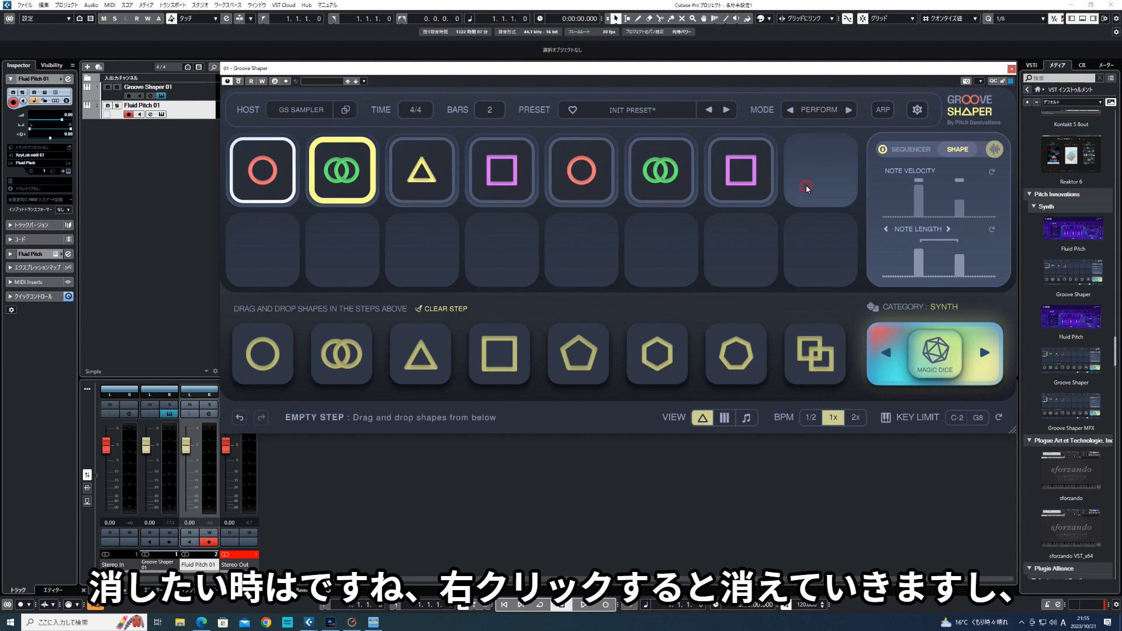
{"action": "right_click", "coordinate": [735, 186]}
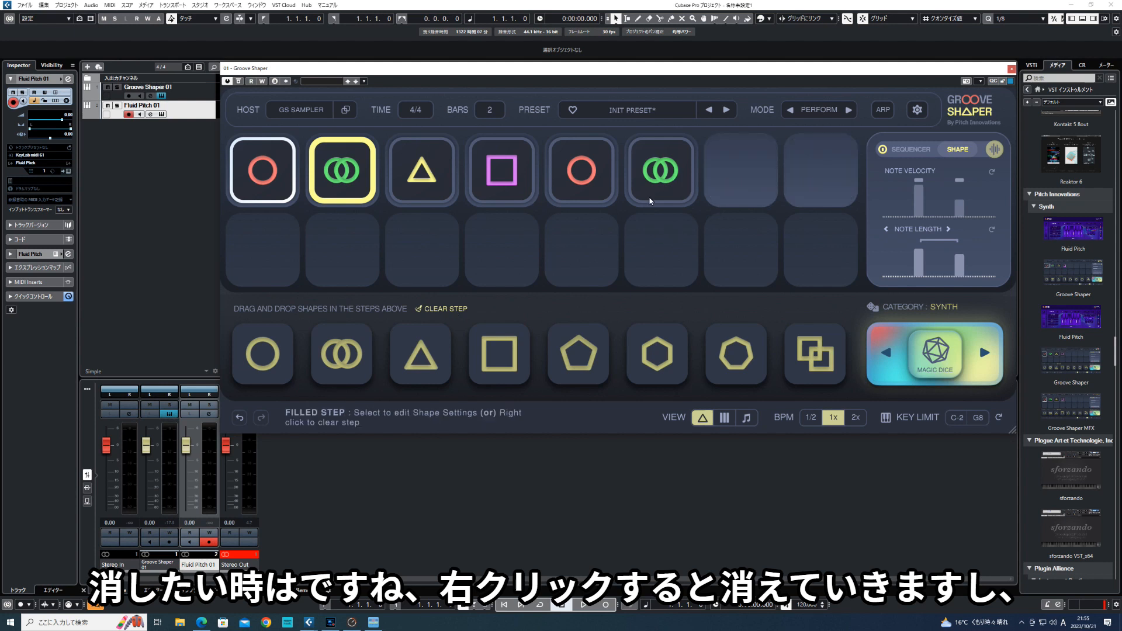
{"action": "left_click", "coordinate": [455, 310]}
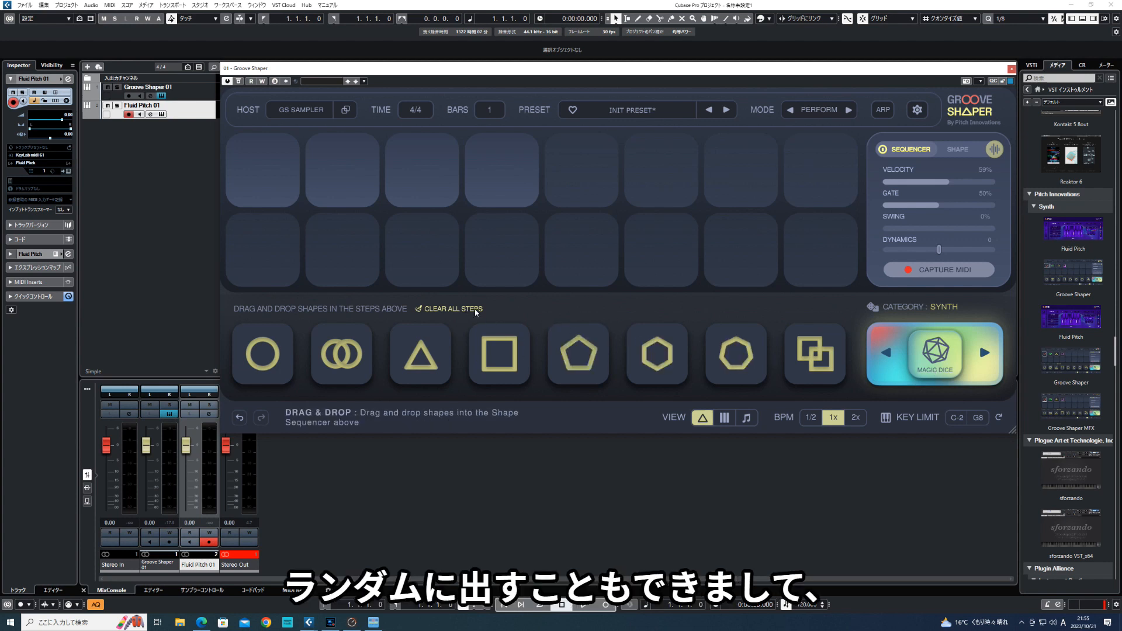
- Generate a random Synth sequence with Magic Dice, rerolling it several times
{"action": "left_click", "coordinate": [932, 353]}
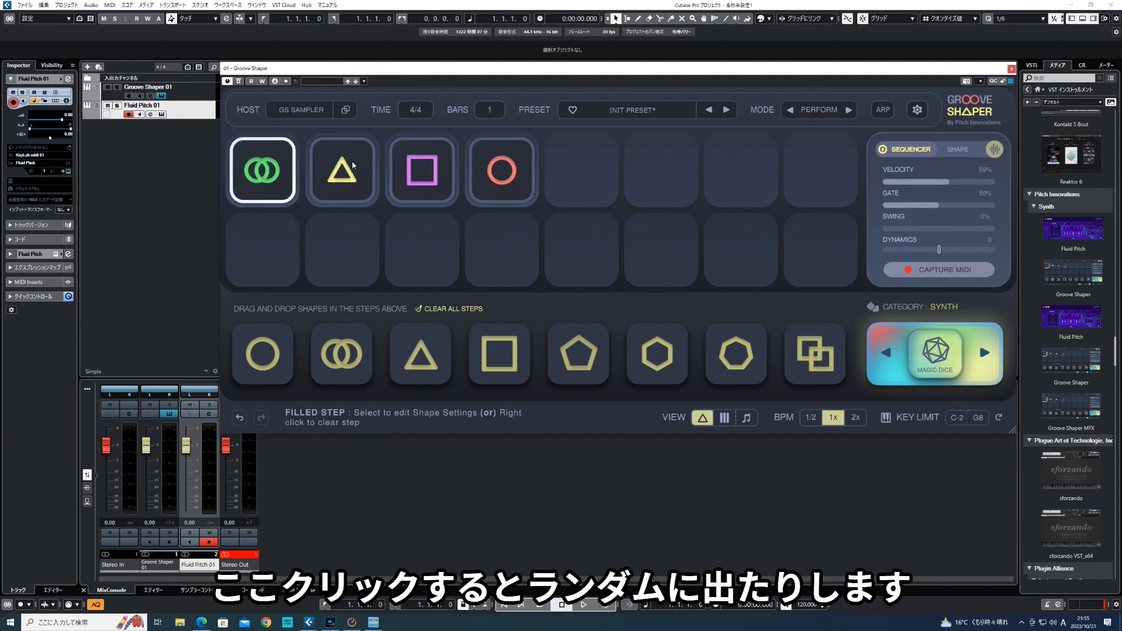
{"action": "left_click", "coordinate": [937, 350]}
{"action": "left_click", "coordinate": [938, 347]}
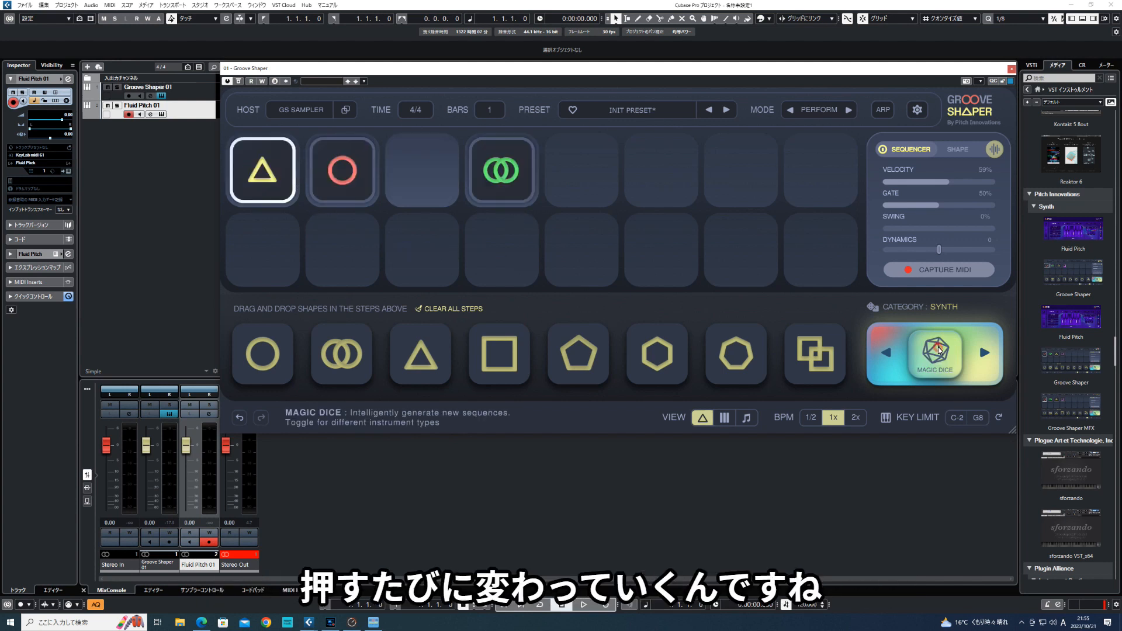
{"action": "left_click", "coordinate": [938, 350]}
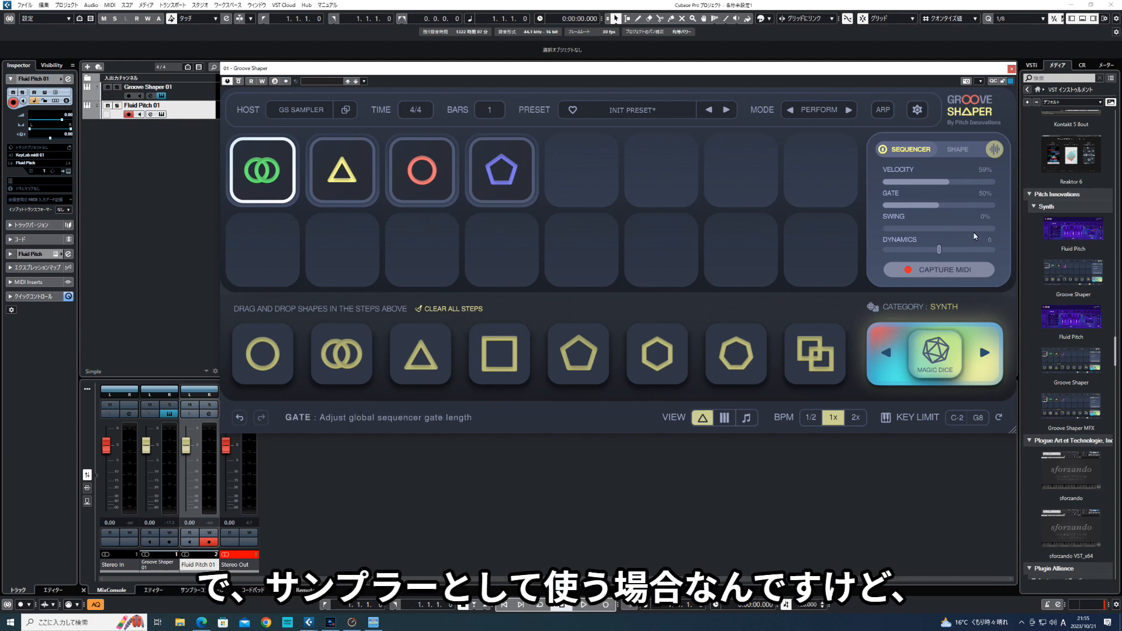
- Load the sample 001 Bass Hit C into the sampler from Loop素材 > Anarchy Audioworx 1GB FREE Samples > Bass One Shots
{"action": "left_click", "coordinate": [995, 151]}
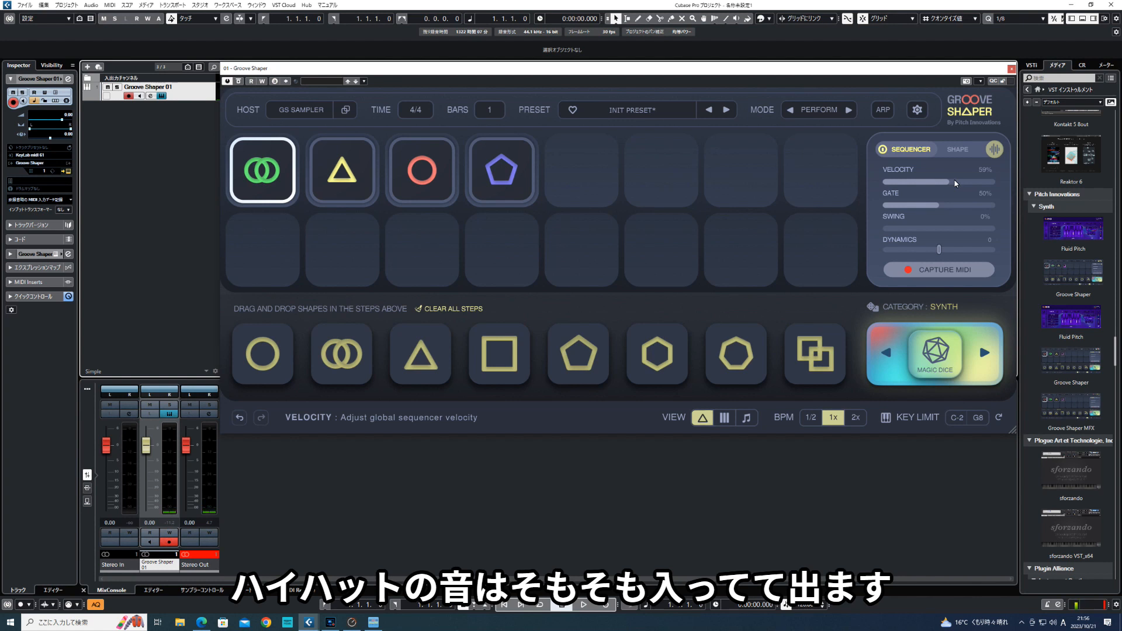
{"action": "left_click", "coordinate": [995, 151]}
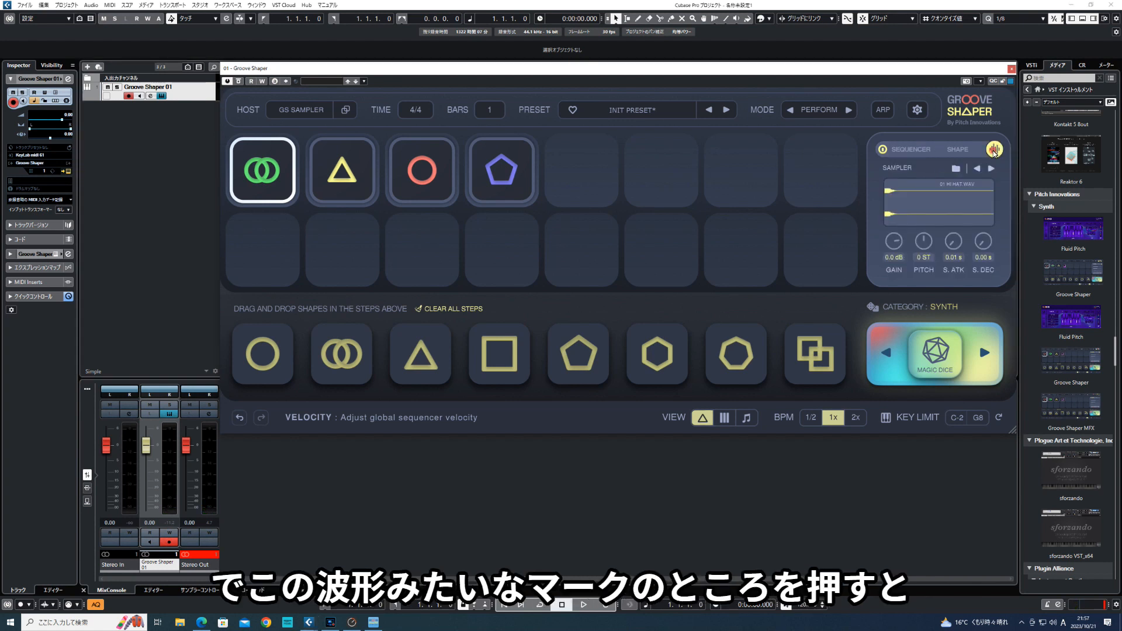
{"action": "left_click", "coordinate": [956, 169]}
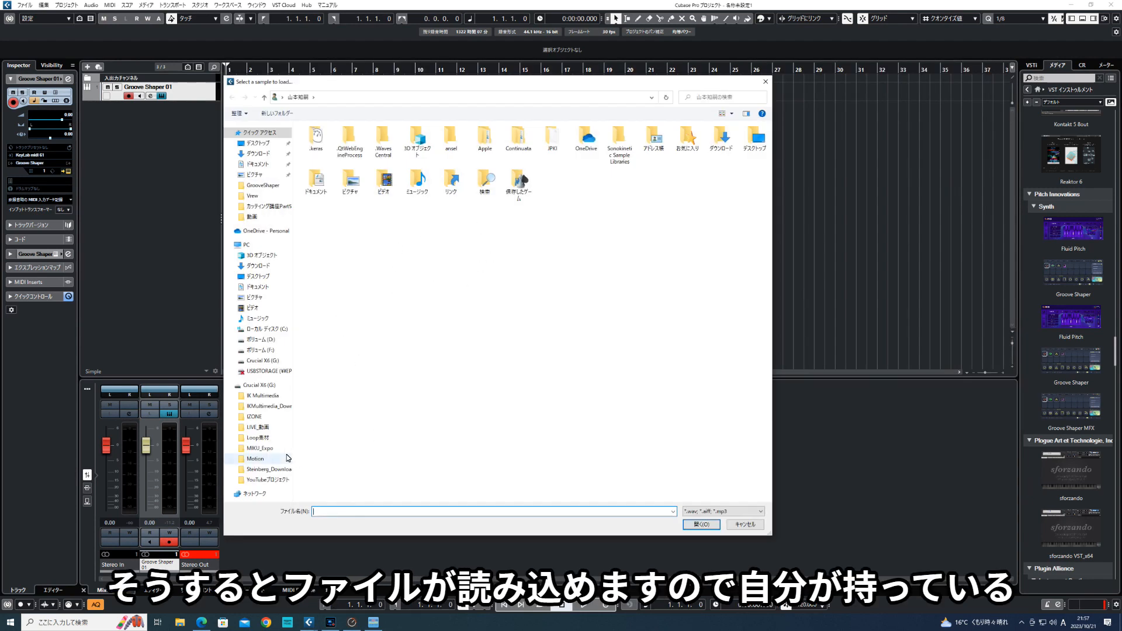
{"action": "left_click", "coordinate": [263, 442]}
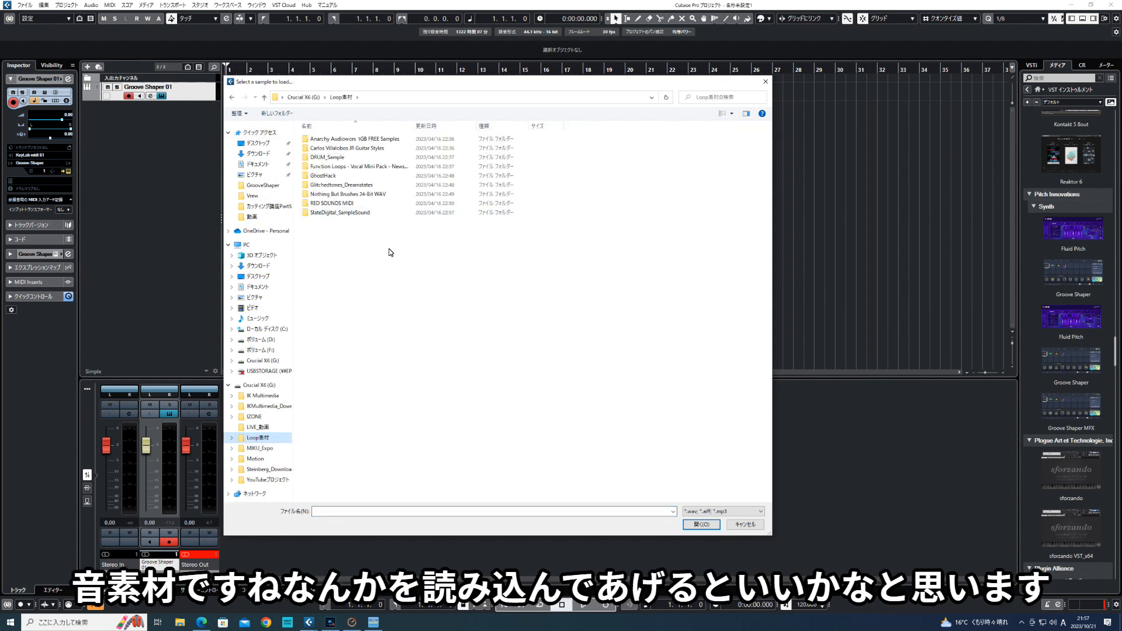
{"action": "double_click", "coordinate": [368, 143]}
{"action": "double_click", "coordinate": [371, 204]}
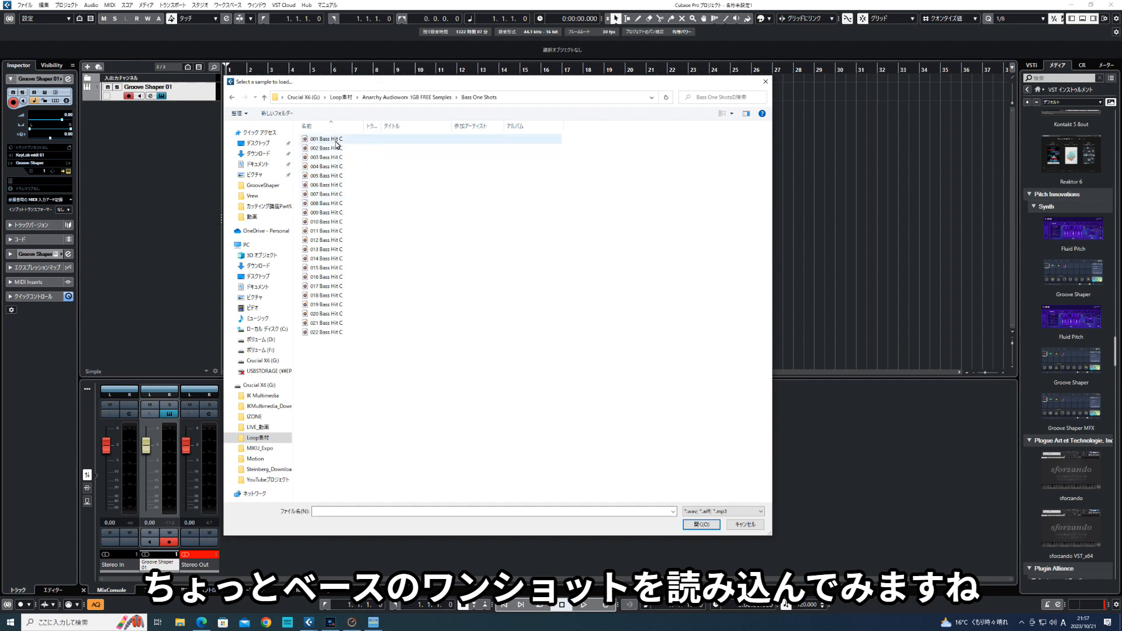
{"action": "double_click", "coordinate": [326, 139]}
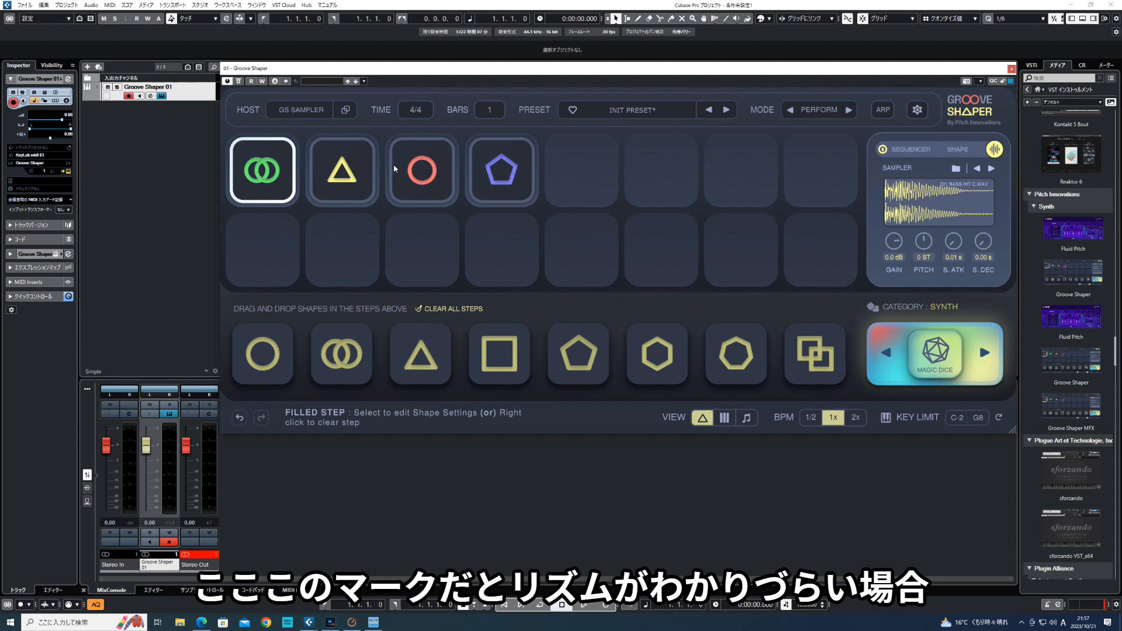
- Display the sequencer steps as musical notes and advance the sampler four files to 005 Bass Hit C
{"action": "left_click", "coordinate": [748, 419]}
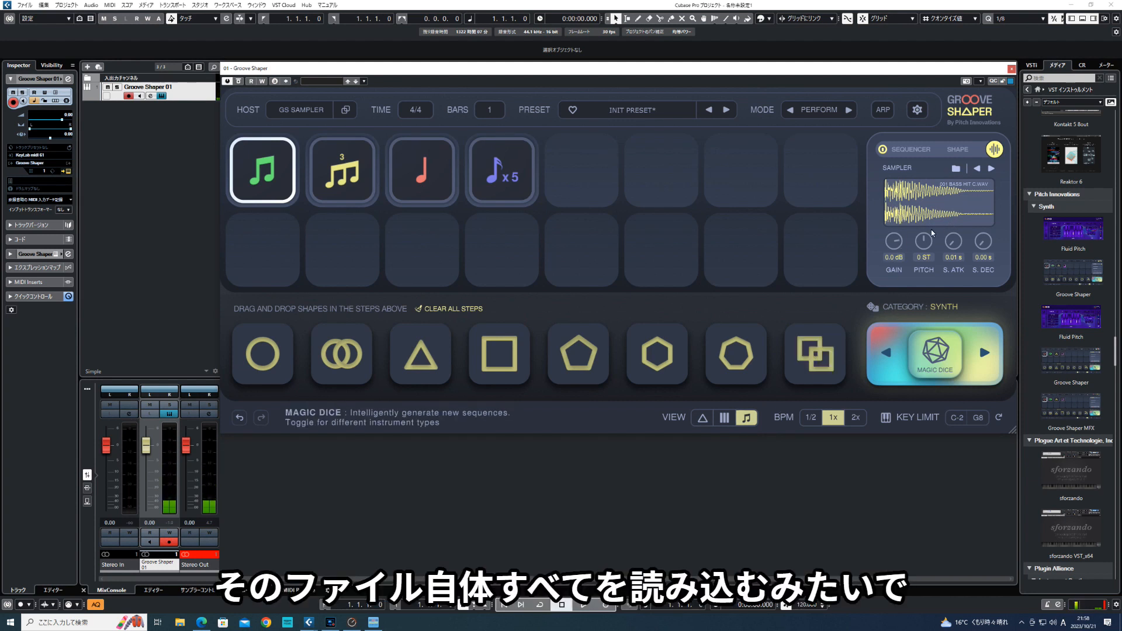
{"action": "left_click", "coordinate": [992, 170]}
{"action": "left_click", "coordinate": [991, 169]}
{"action": "left_click", "coordinate": [991, 169]}
{"action": "left_click", "coordinate": [991, 169]}
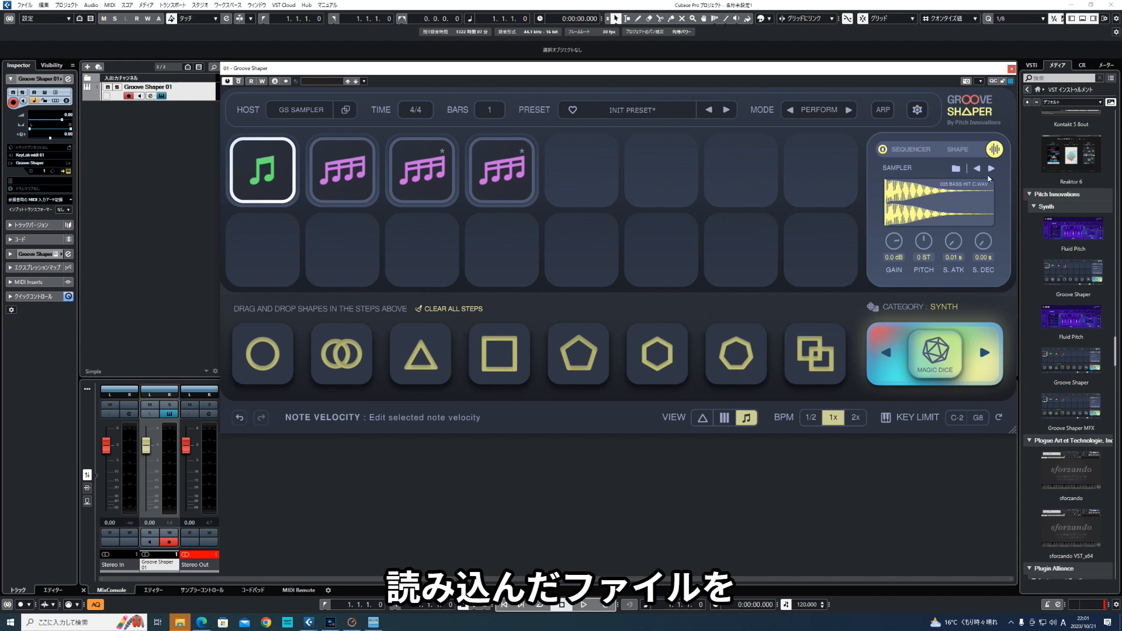
- In the shape settings of the second step's sixteenth notes, raise the first and third note velocities and lower the fourth
{"action": "left_click", "coordinate": [956, 150]}
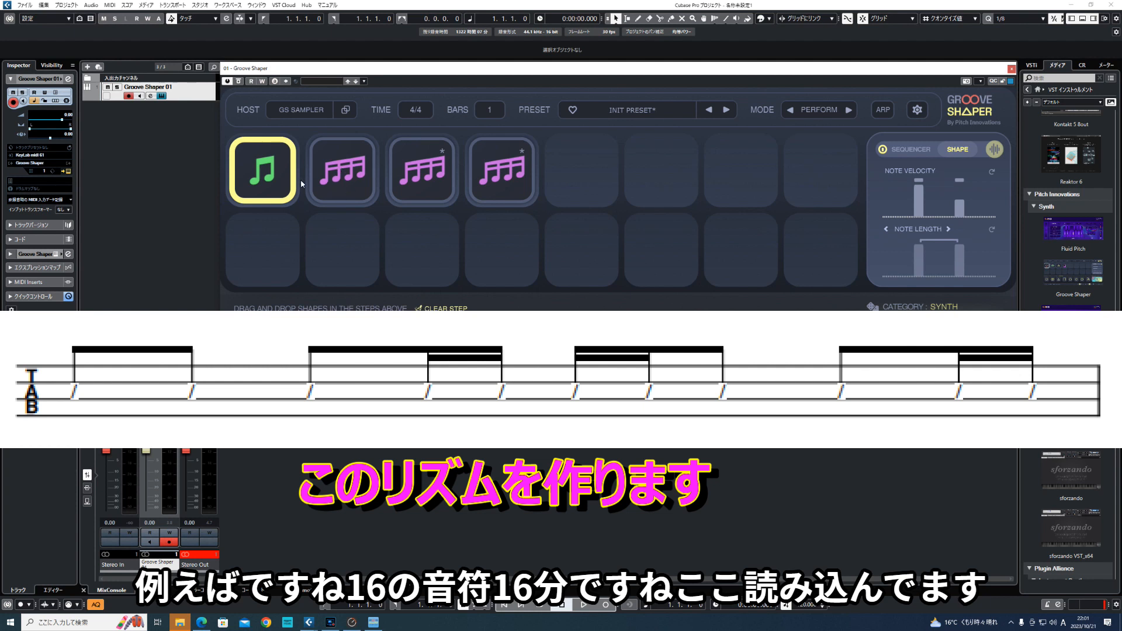
{"action": "left_click", "coordinate": [343, 183]}
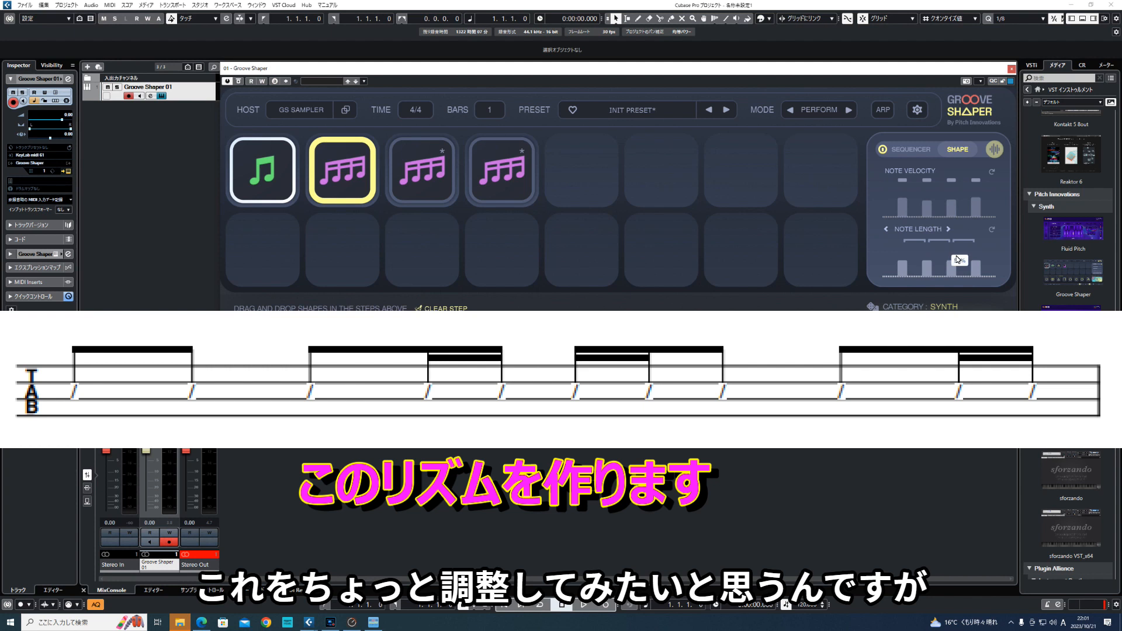
{"action": "mouse_move", "coordinate": [906, 207]}
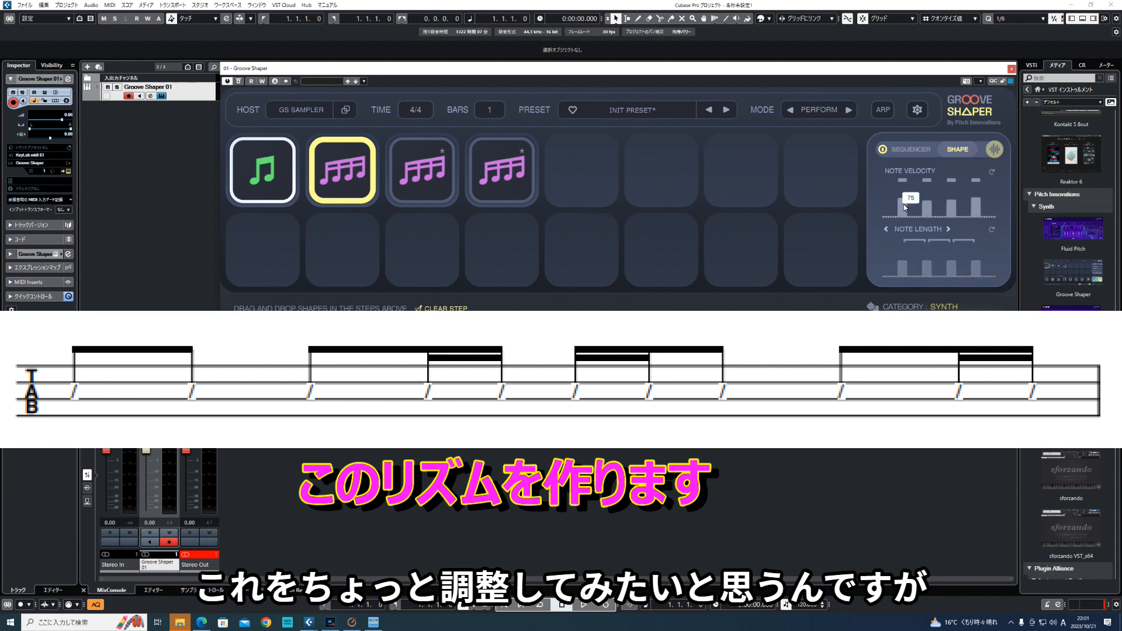
{"action": "left_click_drag", "start_coordinate": [905, 206], "coordinate": [909, 177]}
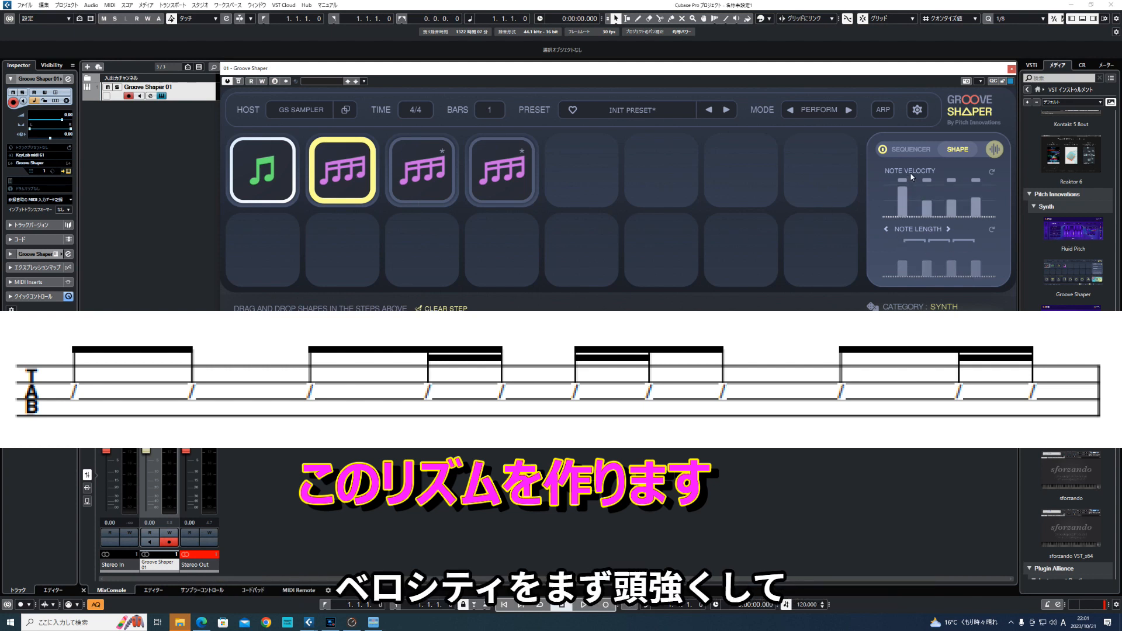
{"action": "mouse_move", "coordinate": [953, 208]}
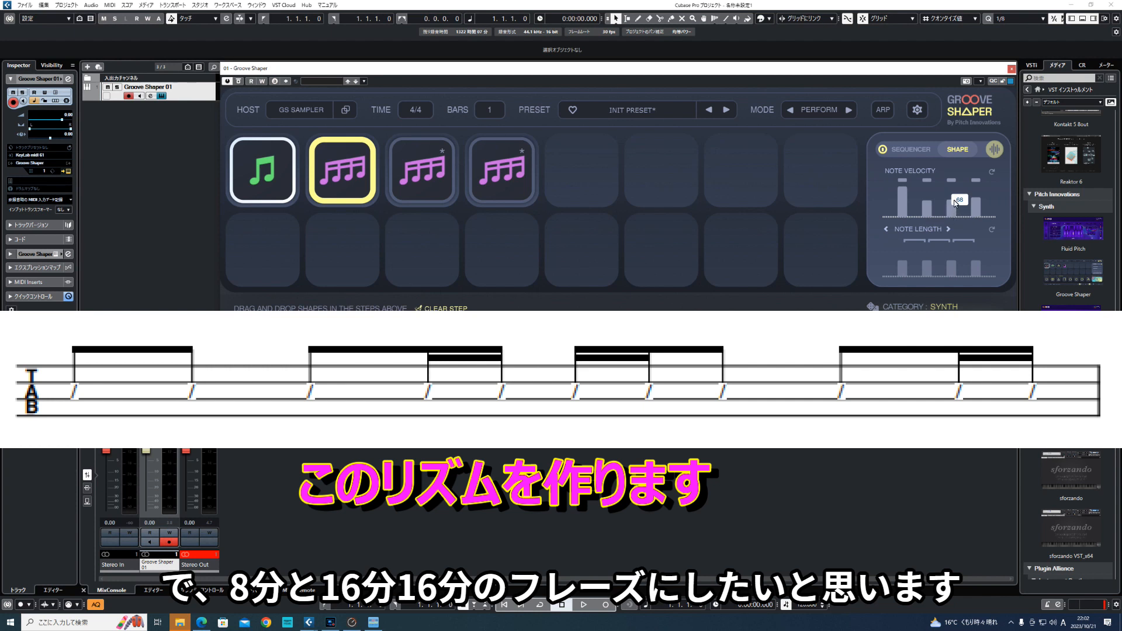
{"action": "left_click_drag", "start_coordinate": [952, 204], "coordinate": [981, 206]}
- Extend all four sixteenth notes of the second step to about full note length
{"action": "mouse_move", "coordinate": [907, 264]}
{"action": "mouse_move", "coordinate": [905, 268]}
{"action": "left_mouse_down"}
{"action": "mouse_move", "coordinate": [905, 244]}
{"action": "mouse_move", "coordinate": [931, 244]}
{"action": "mouse_move", "coordinate": [951, 264]}
{"action": "mouse_move", "coordinate": [951, 241]}
{"action": "mouse_move", "coordinate": [975, 243]}
{"action": "left_mouse_up"}
{"action": "mouse_move", "coordinate": [973, 263]}
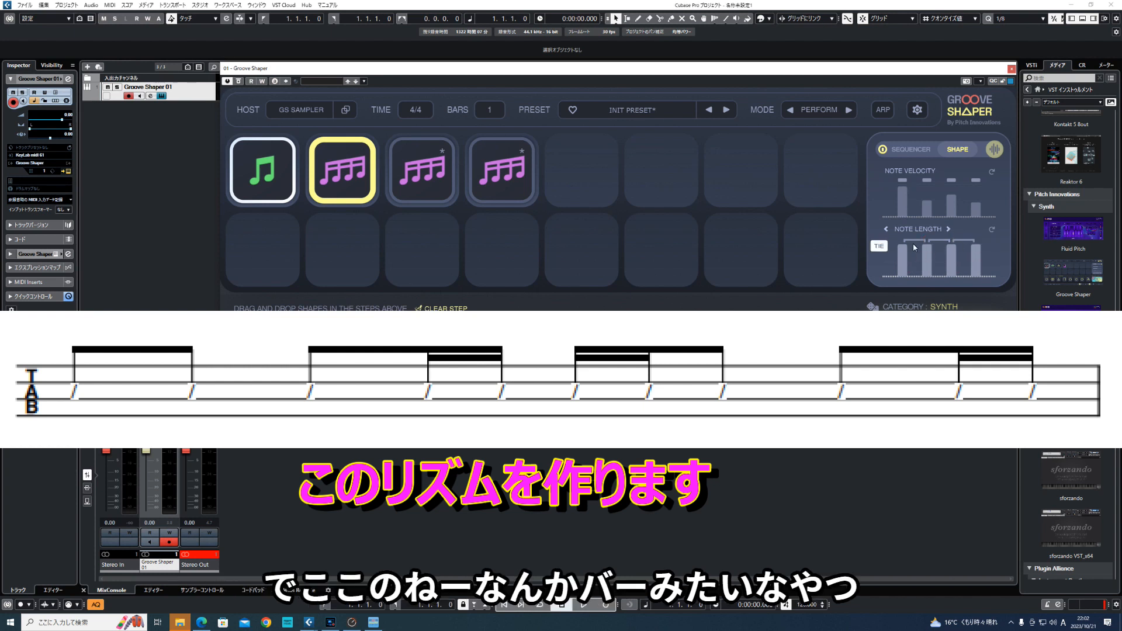
- Try the tie between the first two notes and the mute on the second note of the second step
{"action": "mouse_move", "coordinate": [902, 250]}
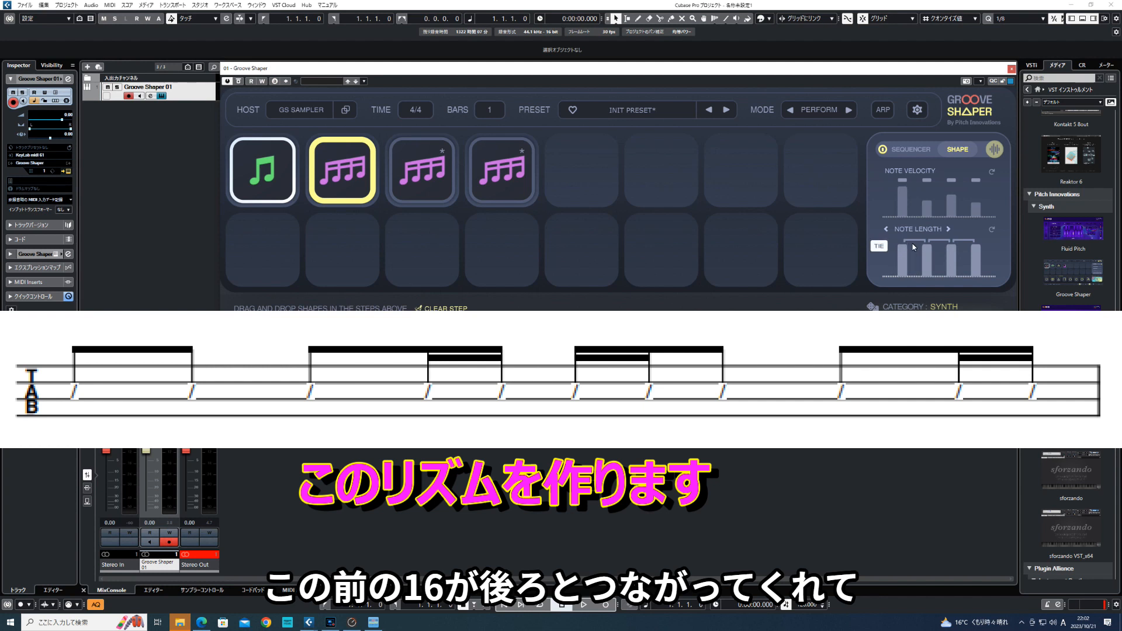
{"action": "left_click", "coordinate": [915, 244]}
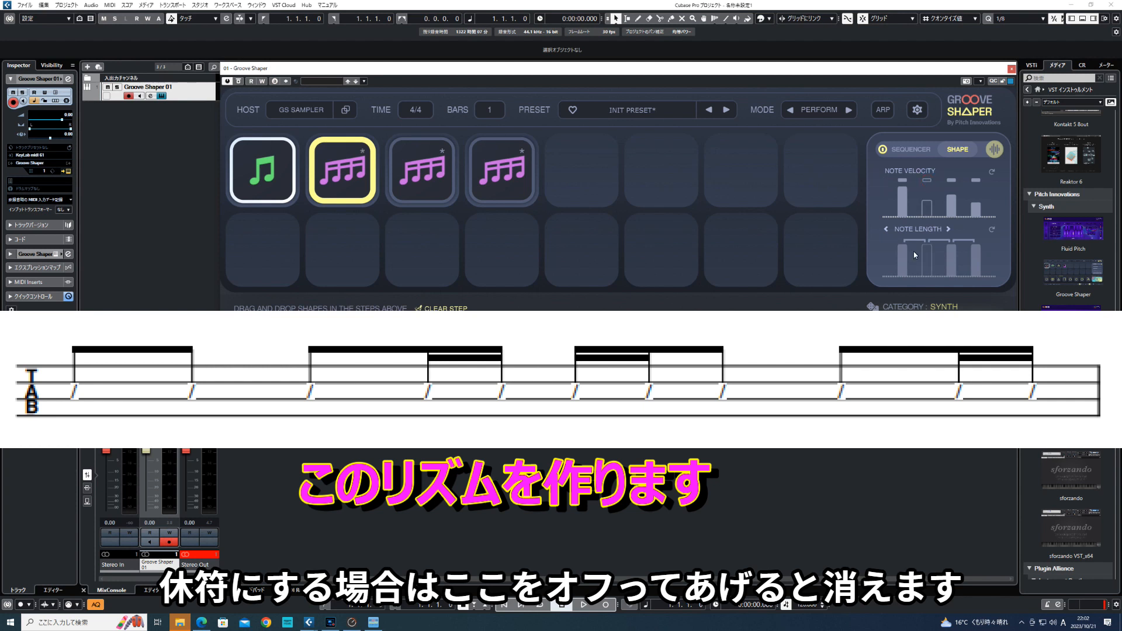
{"action": "left_click", "coordinate": [930, 182]}
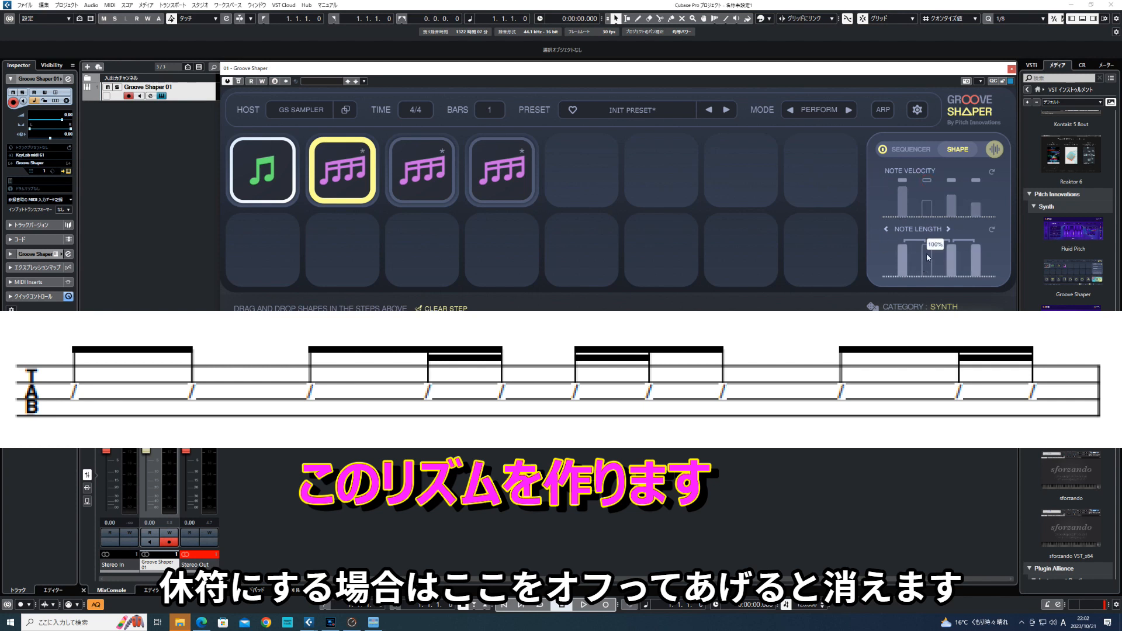
{"action": "left_click", "coordinate": [927, 183]}
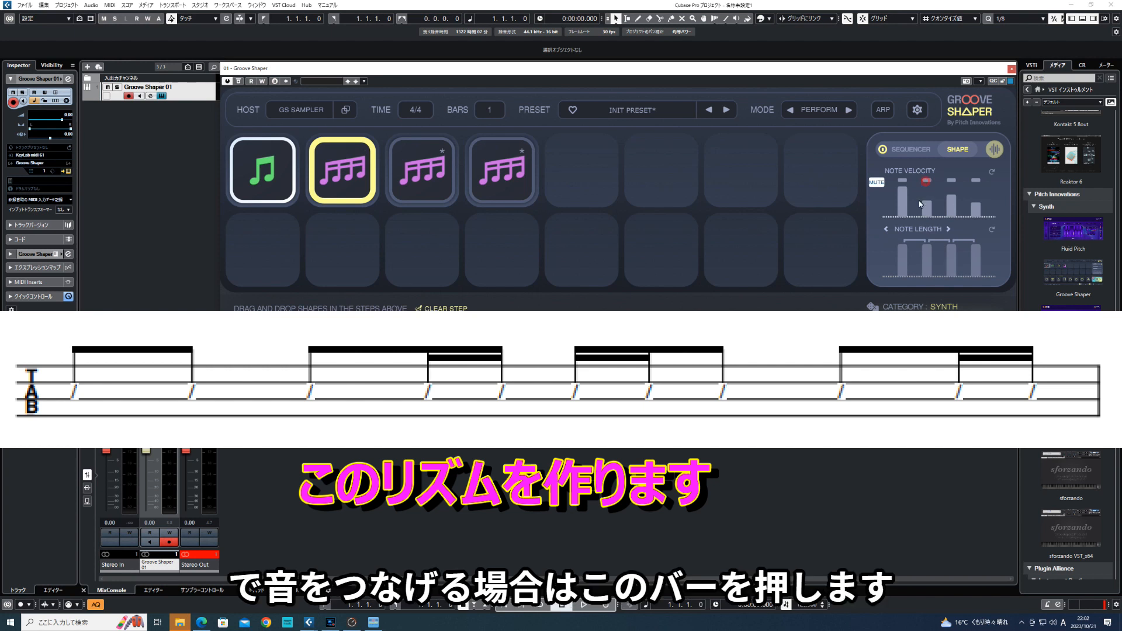
- Tie the first two sixteenth notes of the second step, and compare it with the eighth notes of the first step
{"action": "left_click", "coordinate": [917, 242]}
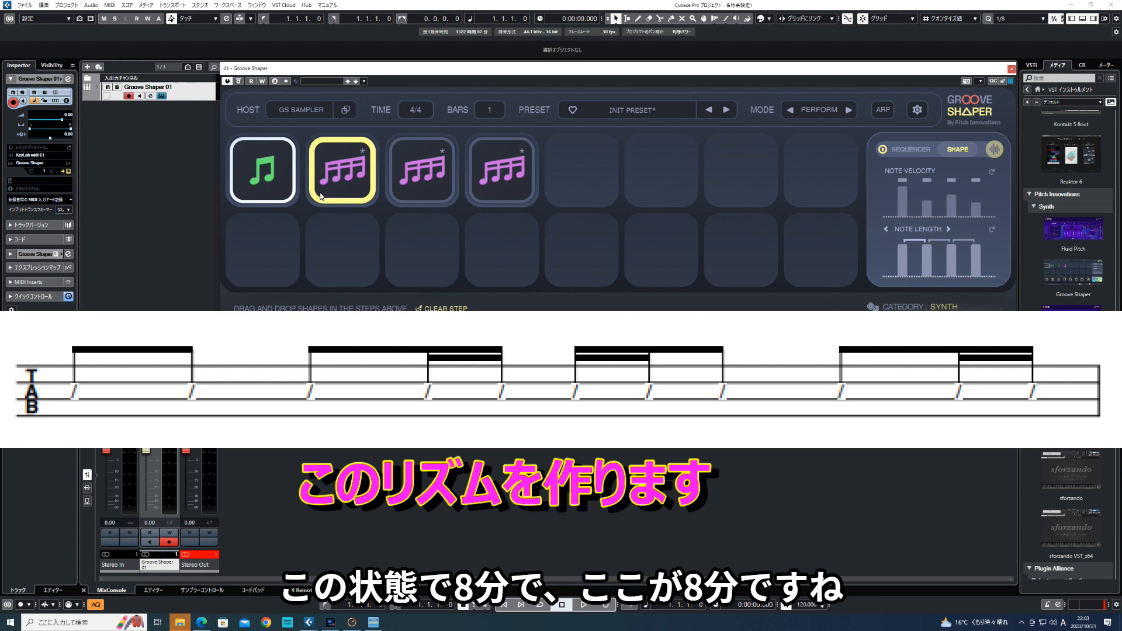
{"action": "left_click", "coordinate": [285, 193]}
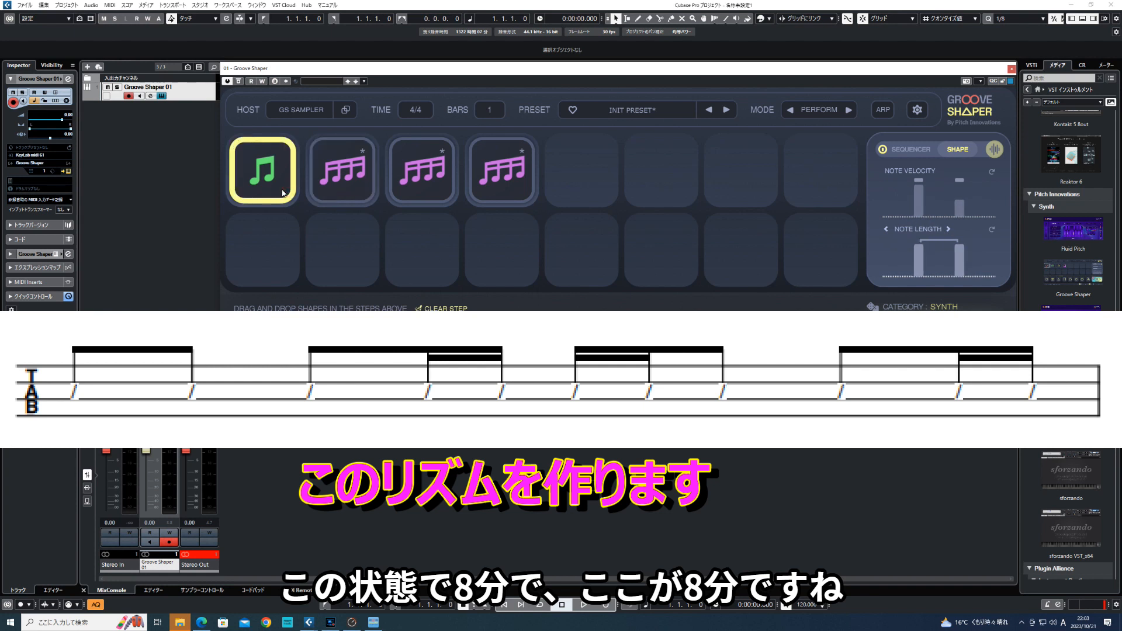
{"action": "left_click", "coordinate": [327, 195]}
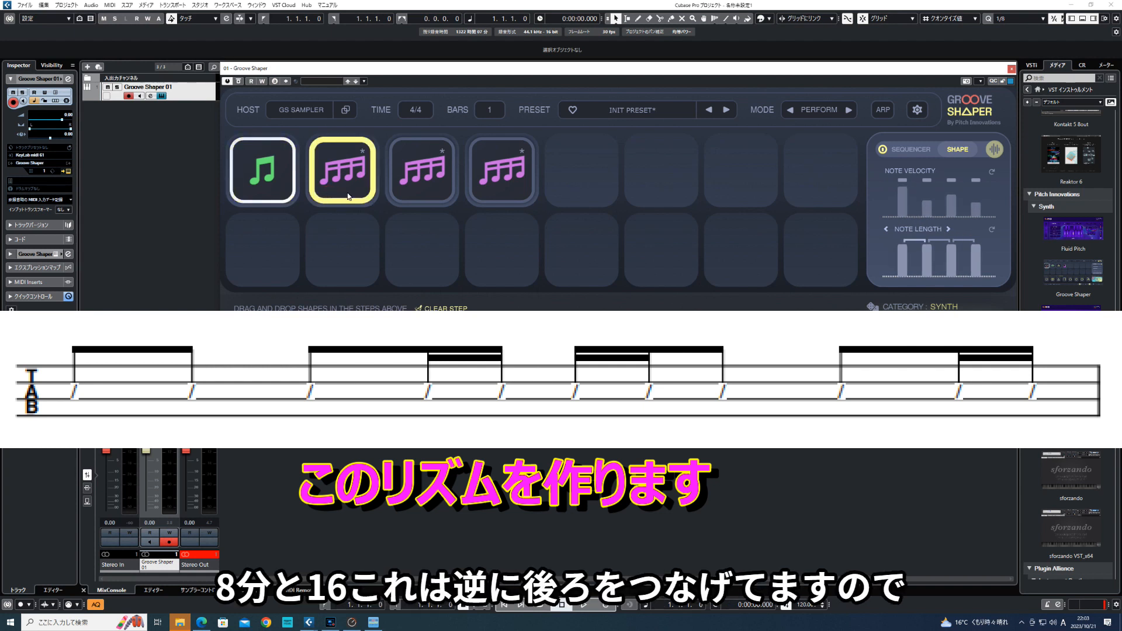
- Lengthen the four sixteenth notes of the third step, and review the tied rhythm in the fourth step's shape settings
{"action": "left_click", "coordinate": [417, 193]}
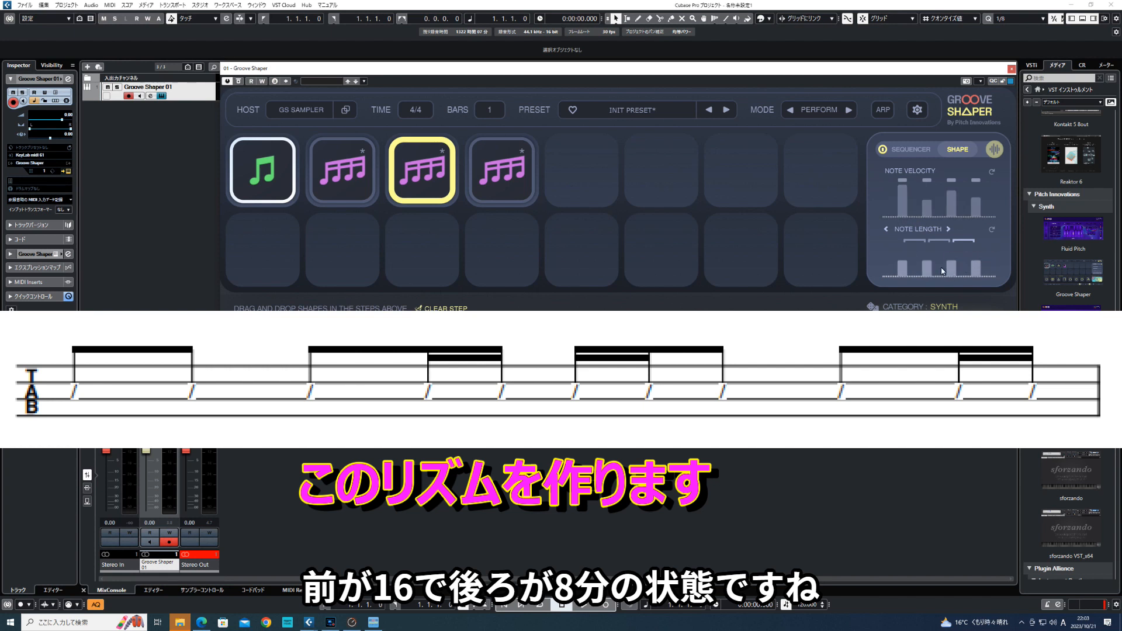
{"action": "mouse_move", "coordinate": [906, 267]}
{"action": "left_mouse_down"}
{"action": "mouse_move", "coordinate": [909, 239]}
{"action": "mouse_move", "coordinate": [951, 230]}
{"action": "left_mouse_up"}
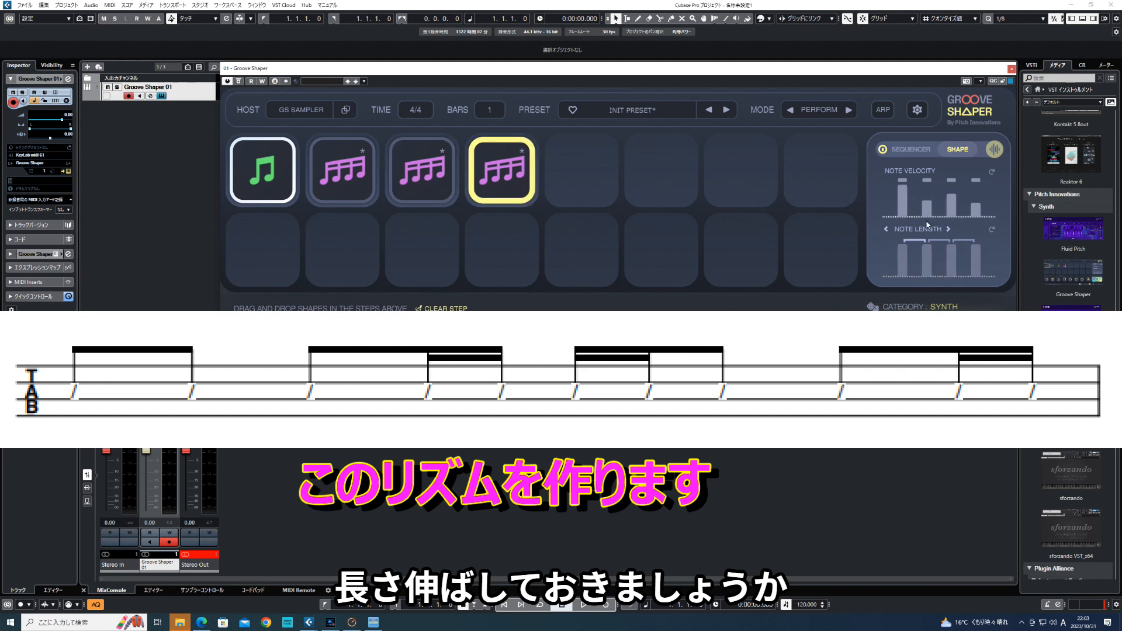
{"action": "mouse_move", "coordinate": [933, 213]}
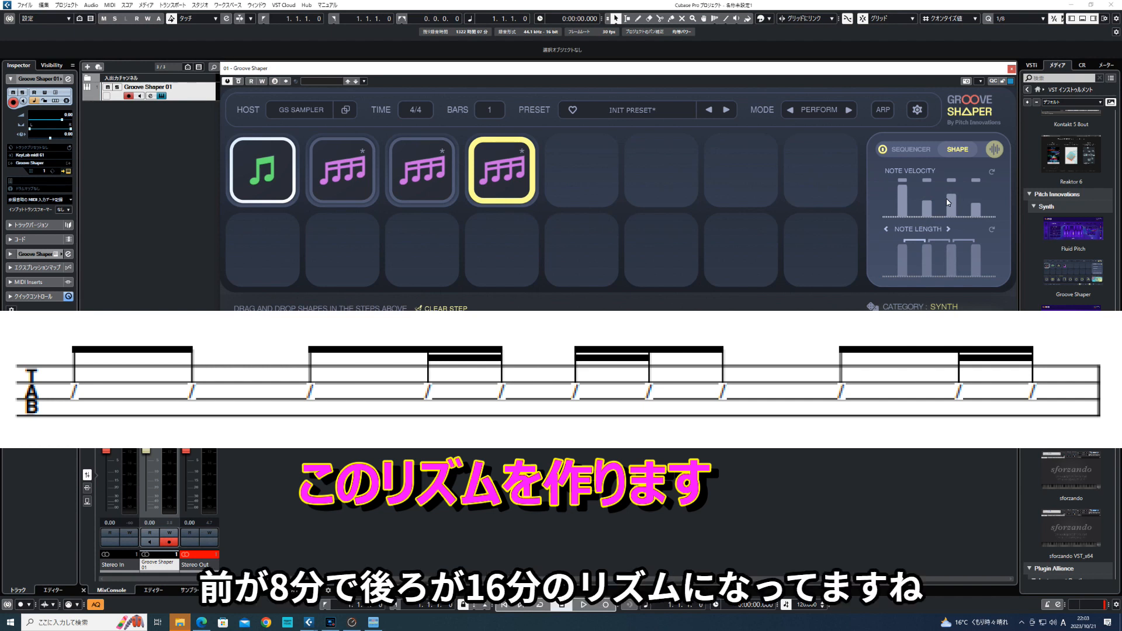
{"action": "mouse_move", "coordinate": [916, 240]}
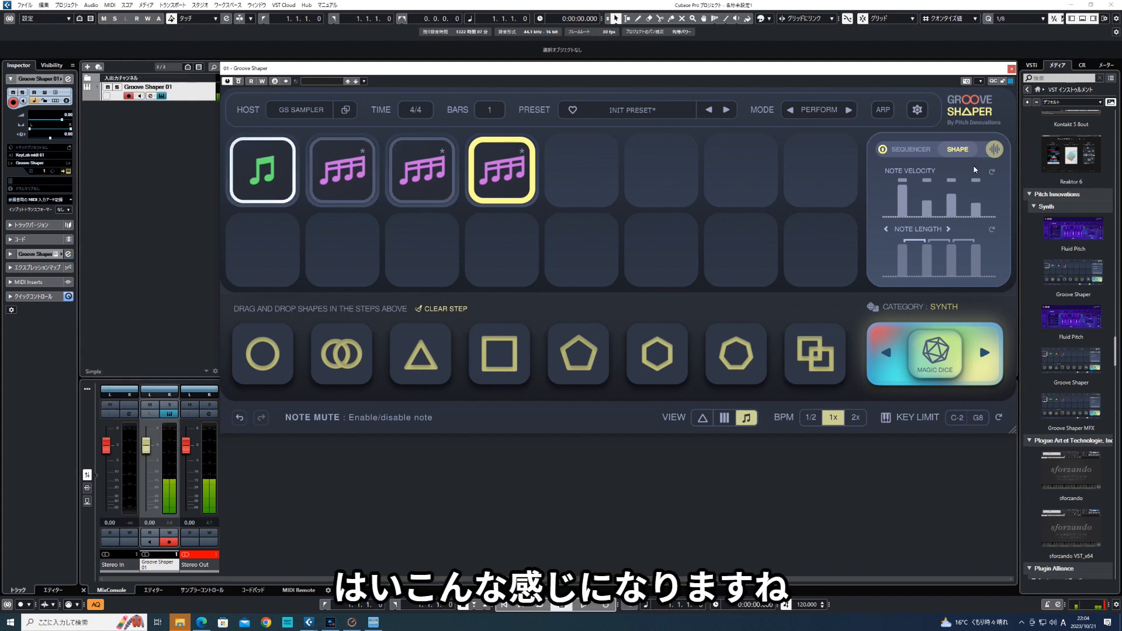
{"action": "mouse_move", "coordinate": [930, 279]}
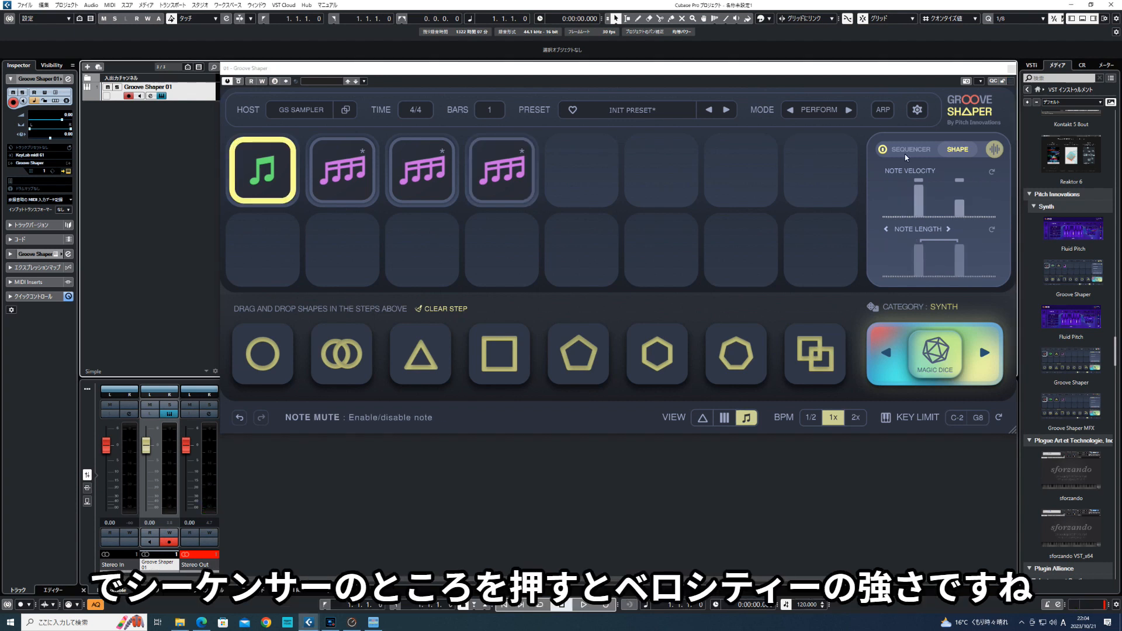
- In the global sequencer settings, try the gate at 100% and 0%, and try raising the swing
{"action": "left_click", "coordinate": [906, 152]}
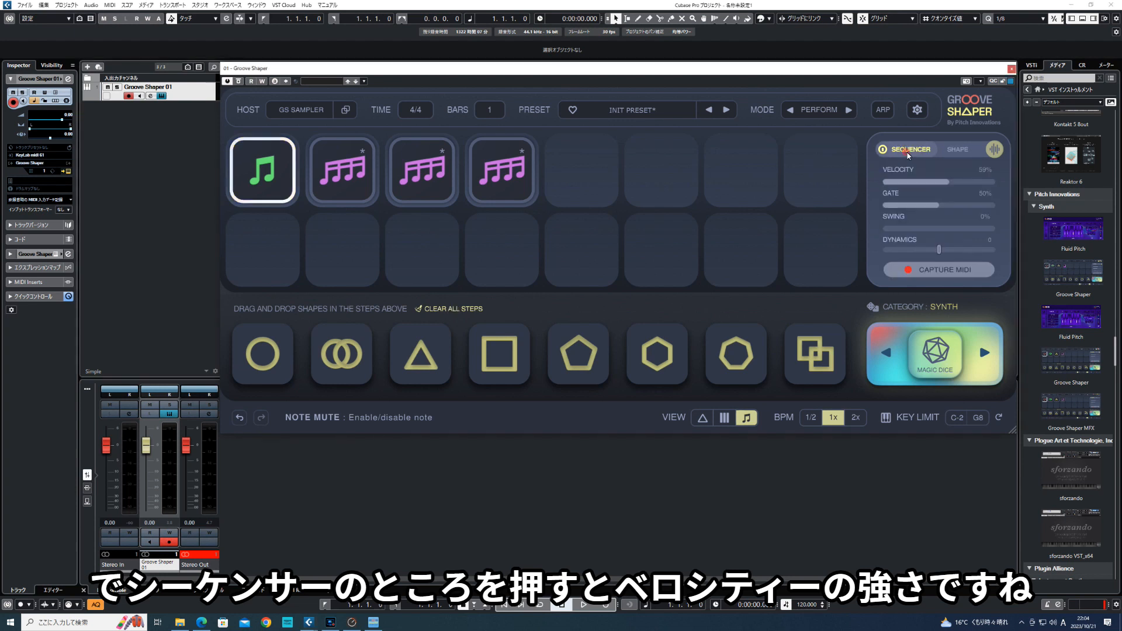
{"action": "left_click", "coordinate": [937, 206]}
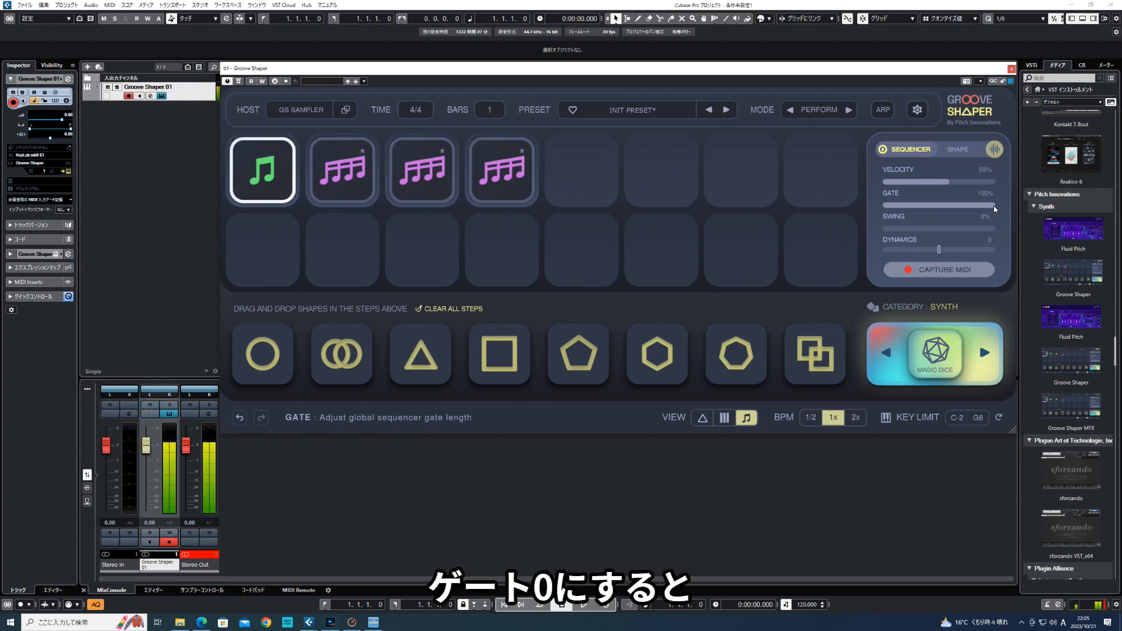
{"action": "left_click_drag", "start_coordinate": [993, 205], "coordinate": [884, 211]}
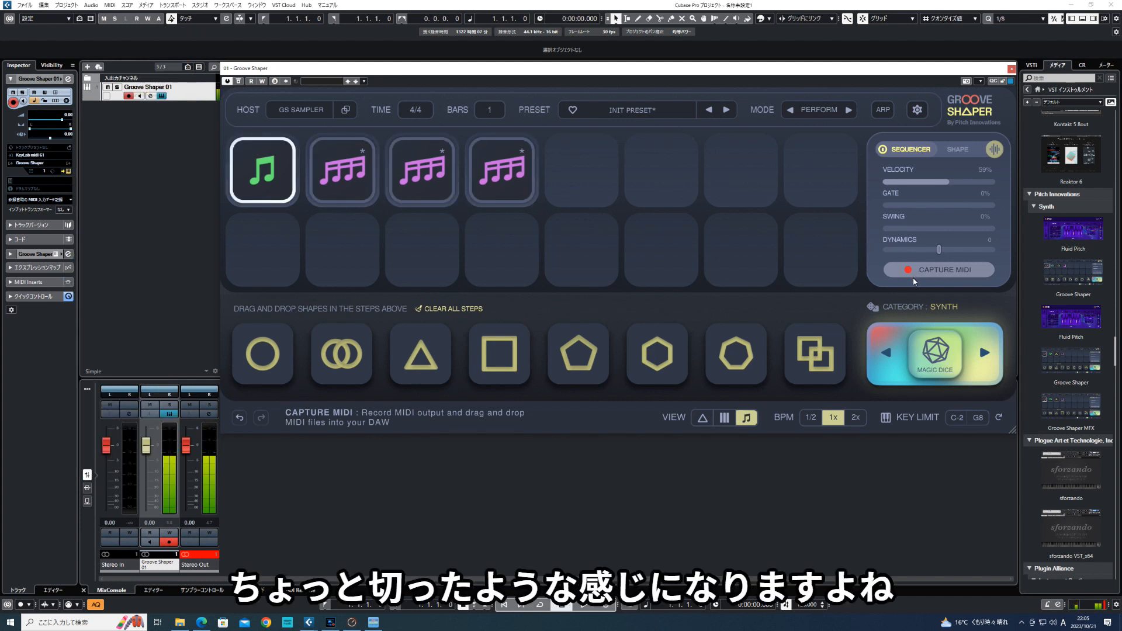
{"action": "left_click", "coordinate": [893, 229]}
{"action": "left_click_drag", "start_coordinate": [893, 231], "coordinate": [1004, 230]}
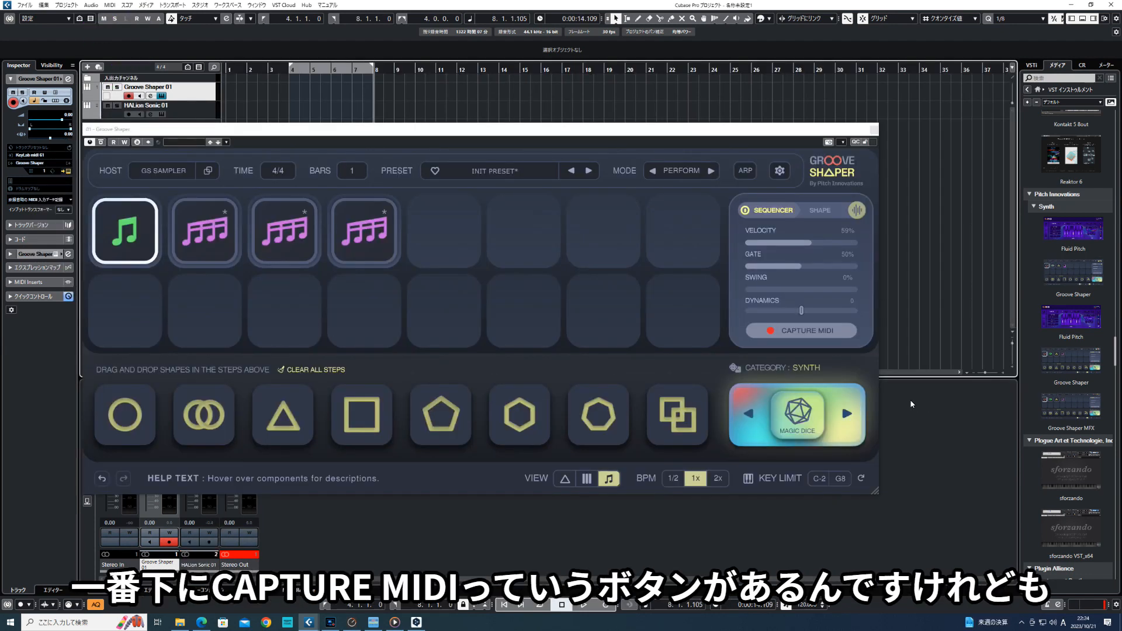
- Capture the played pattern as MIDI and place it on the HALion Sonic 01 track at bar 4
{"action": "left_click", "coordinate": [813, 331]}
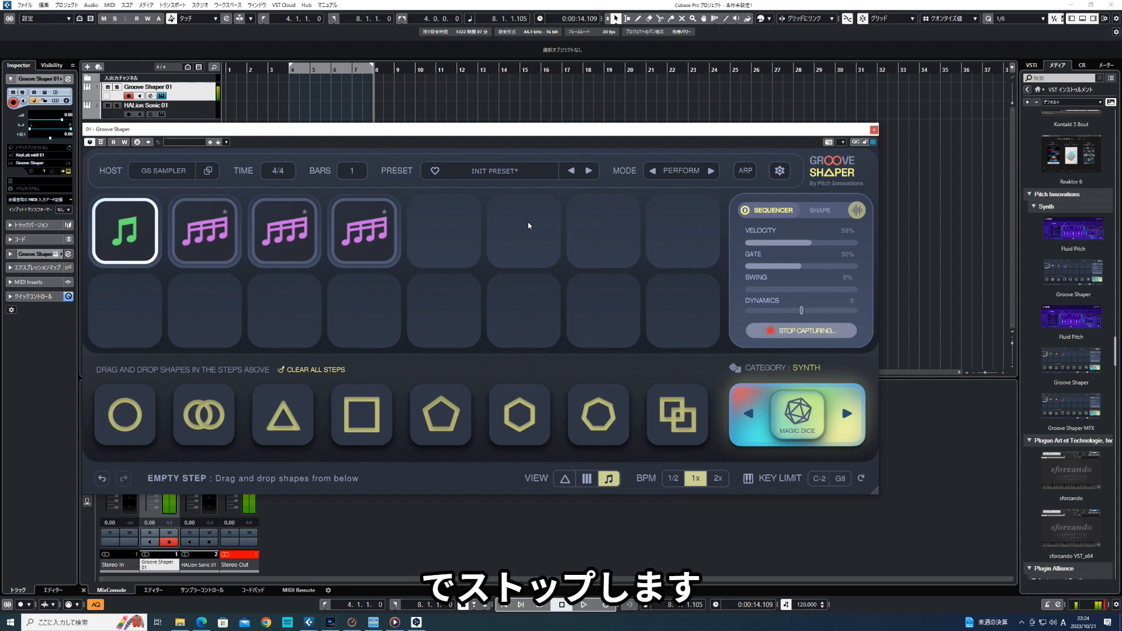
{"action": "left_click", "coordinate": [801, 331]}
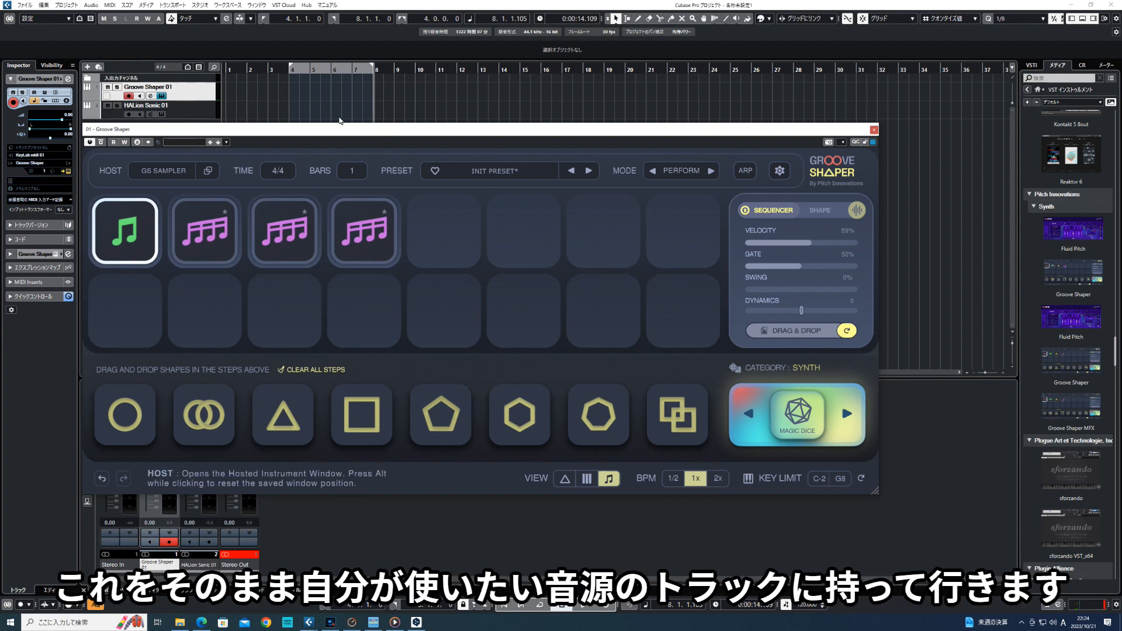
{"action": "left_click_drag", "start_coordinate": [780, 331], "coordinate": [330, 141]}
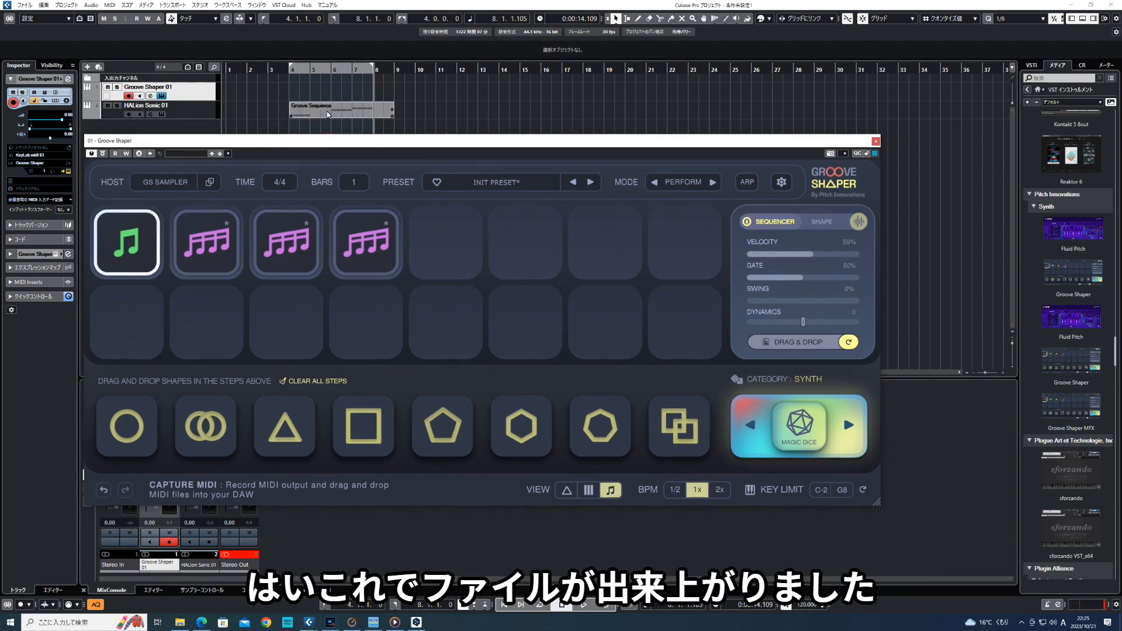
- In the Groove Sequence part's key editor, delete the stray note after bar 8, and dock the editor in the project window
{"action": "double_click", "coordinate": [378, 114]}
{"action": "left_click_drag", "start_coordinate": [380, 145], "coordinate": [696, 114]}
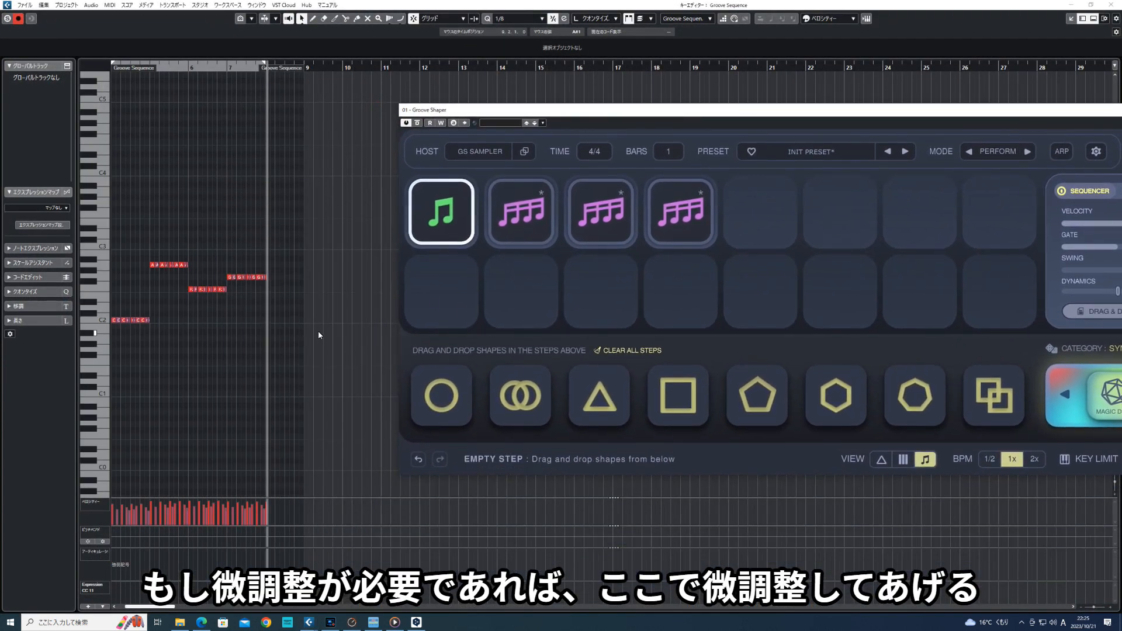
{"action": "key", "text": "h"}
{"action": "key", "text": "h"}
{"action": "key", "text": "h"}
{"action": "key", "text": "h"}
{"action": "left_click_drag", "start_coordinate": [594, 121], "coordinate": [578, 397]}
{"action": "key", "text": "h"}
{"action": "key", "text": "h"}
{"action": "key", "text": "h"}
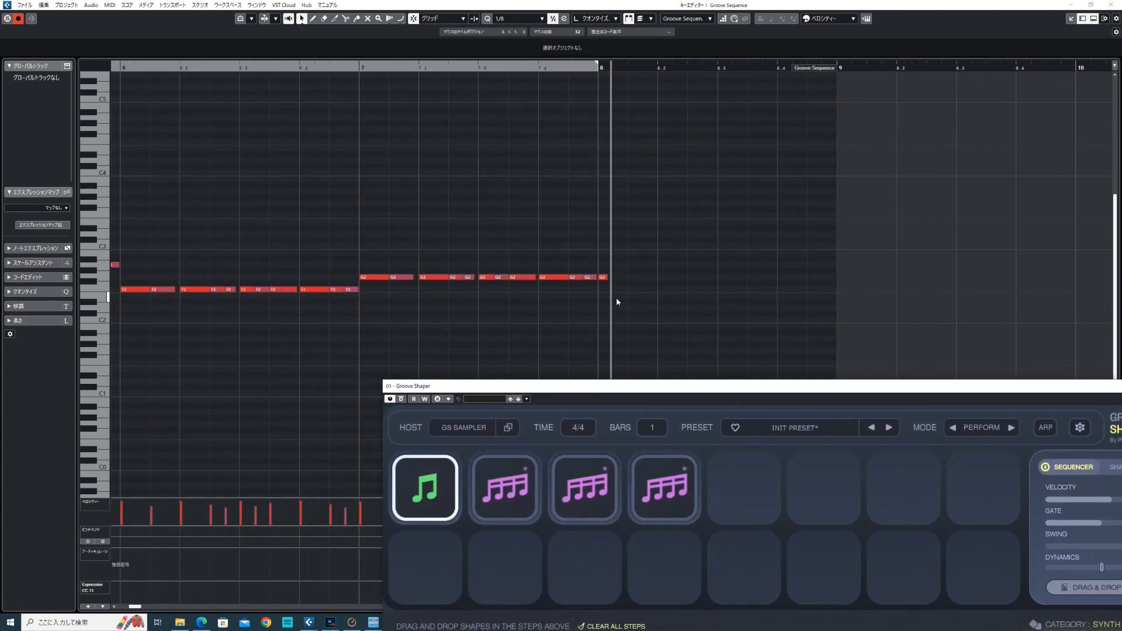
{"action": "left_click", "coordinate": [600, 279]}
{"action": "key", "text": "Delete"}
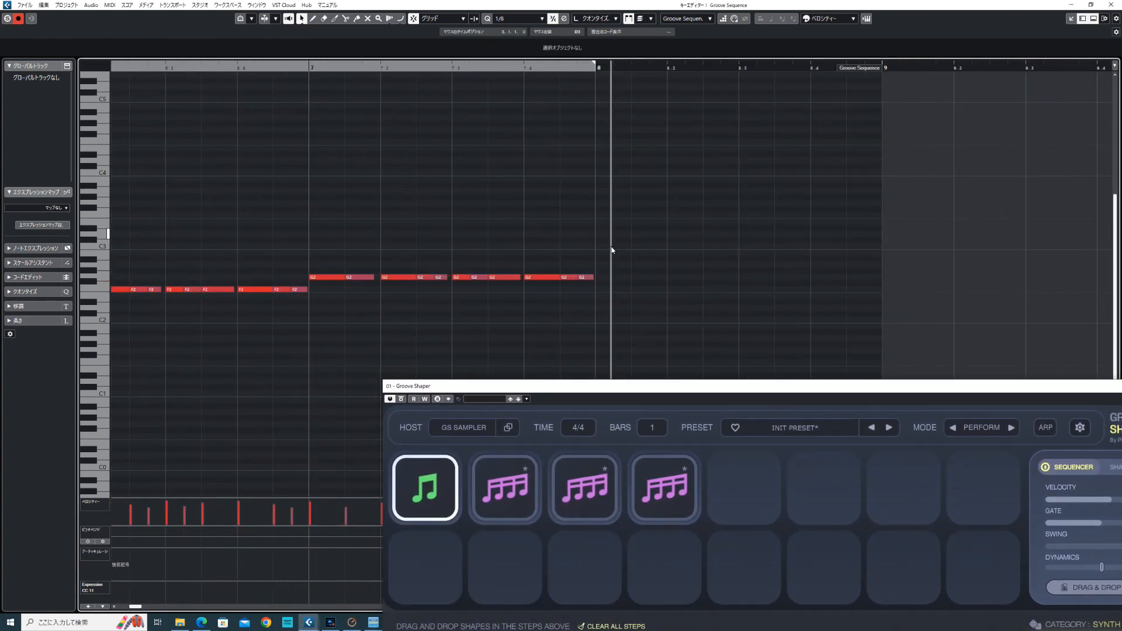
{"action": "left_click", "coordinate": [1071, 18]}
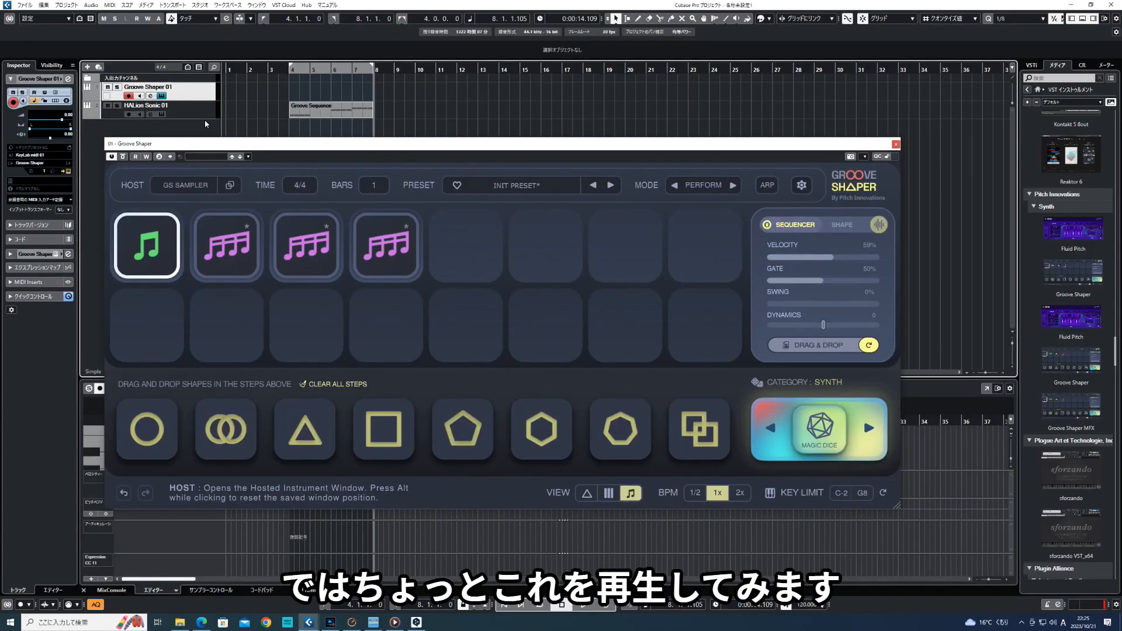
- Select the HALion Sonic 01 track and play the captured part from bar 4 with cycle turned on
{"action": "left_click", "coordinate": [189, 111]}
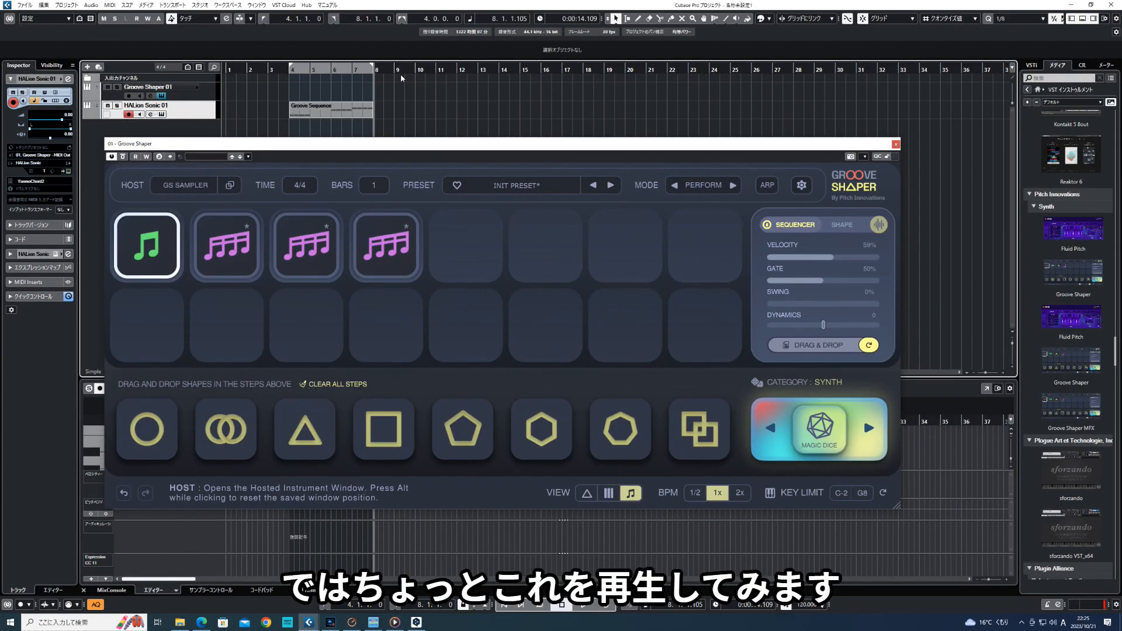
{"action": "key", "text": "KP_1"}
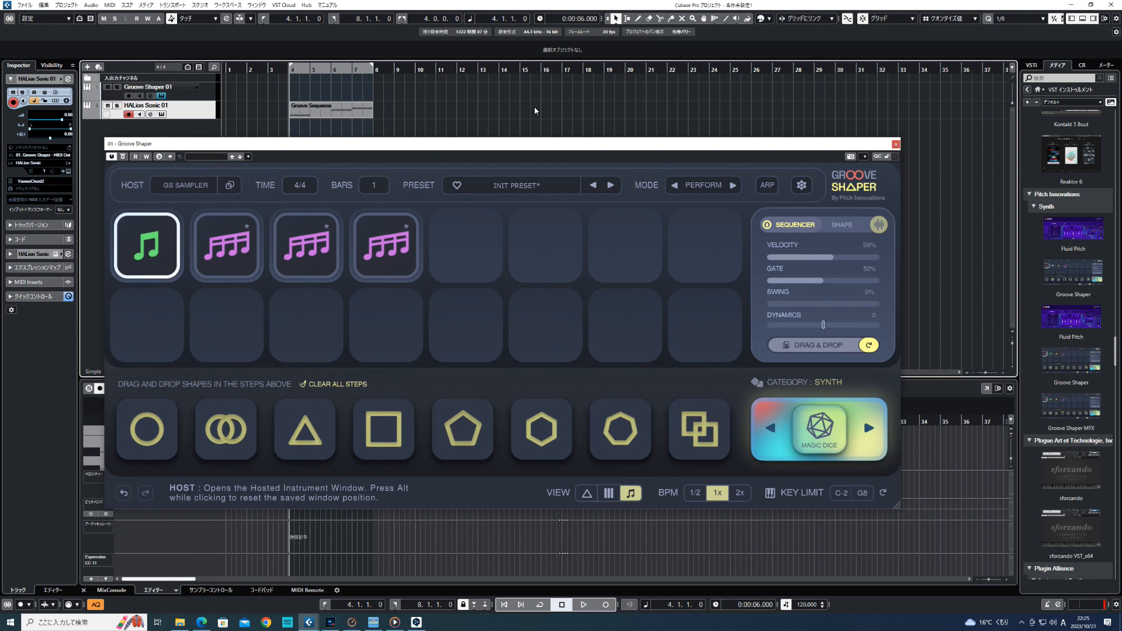
{"action": "key", "text": "KP_Divide"}
{"action": "key", "text": "space"}
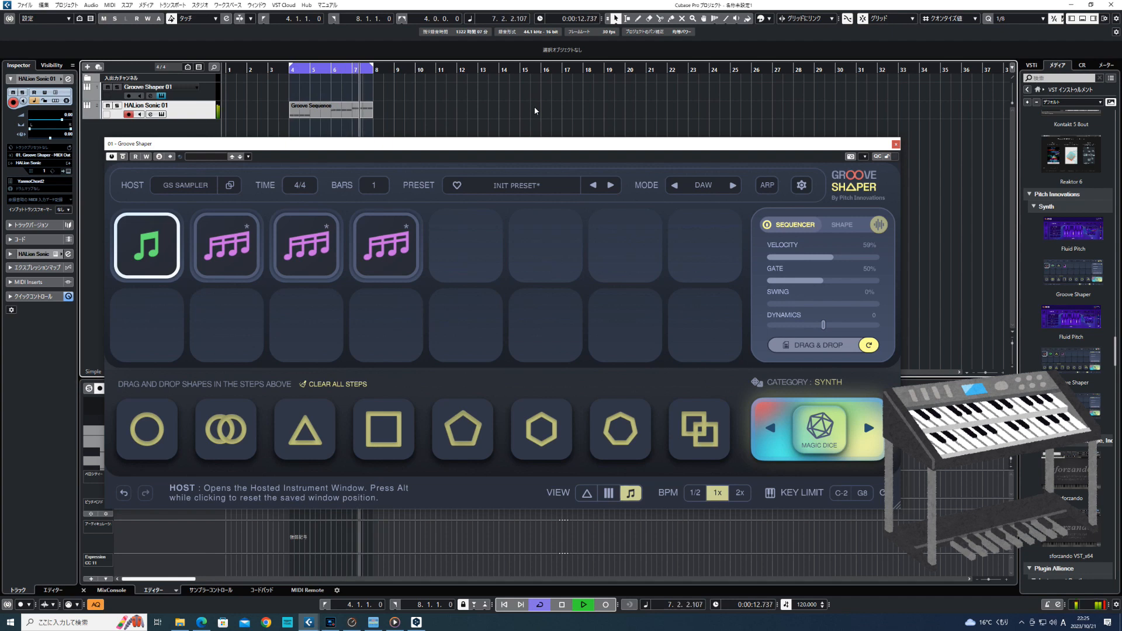
{"action": "key", "text": "space"}
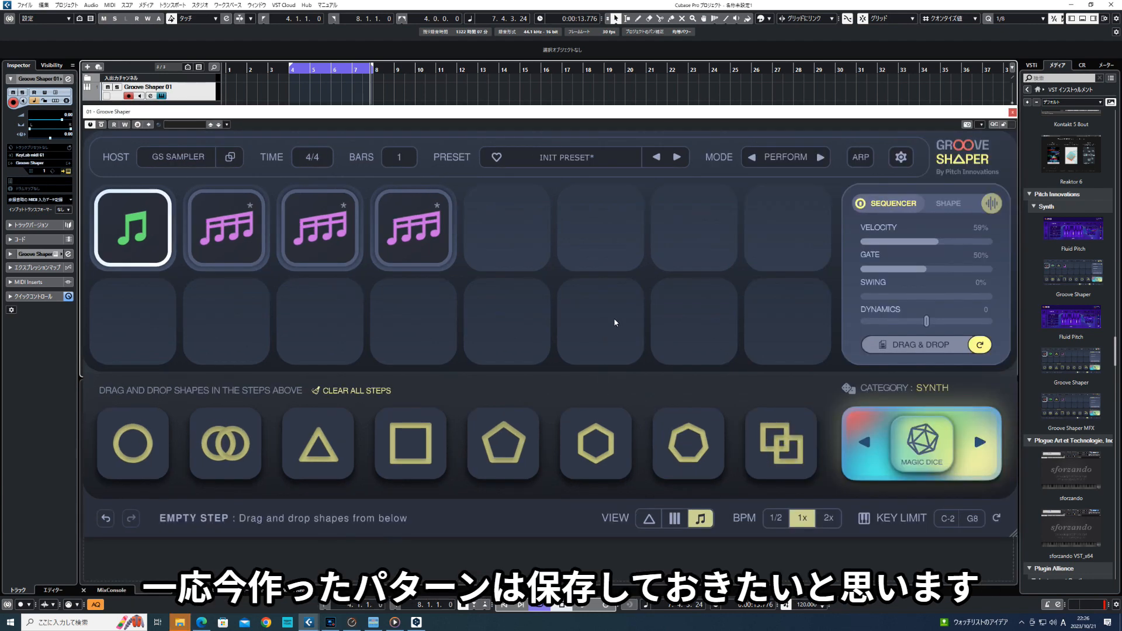
- Save the current pattern as a new Repeater preset named 16Beat
{"action": "left_click", "coordinate": [562, 159]}
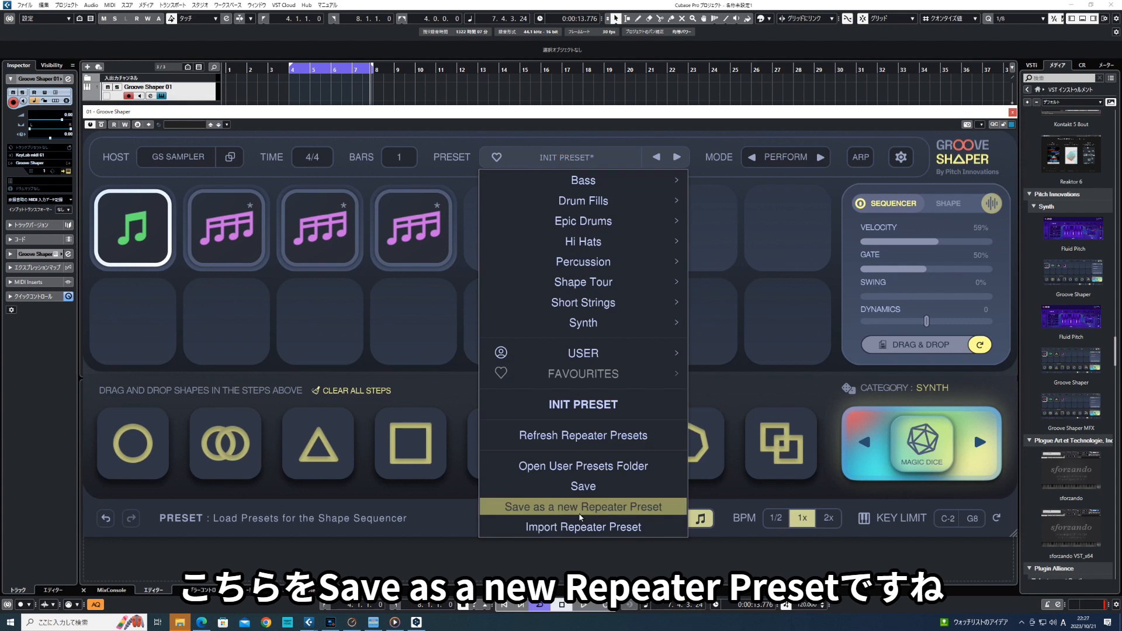
{"action": "left_click", "coordinate": [581, 507]}
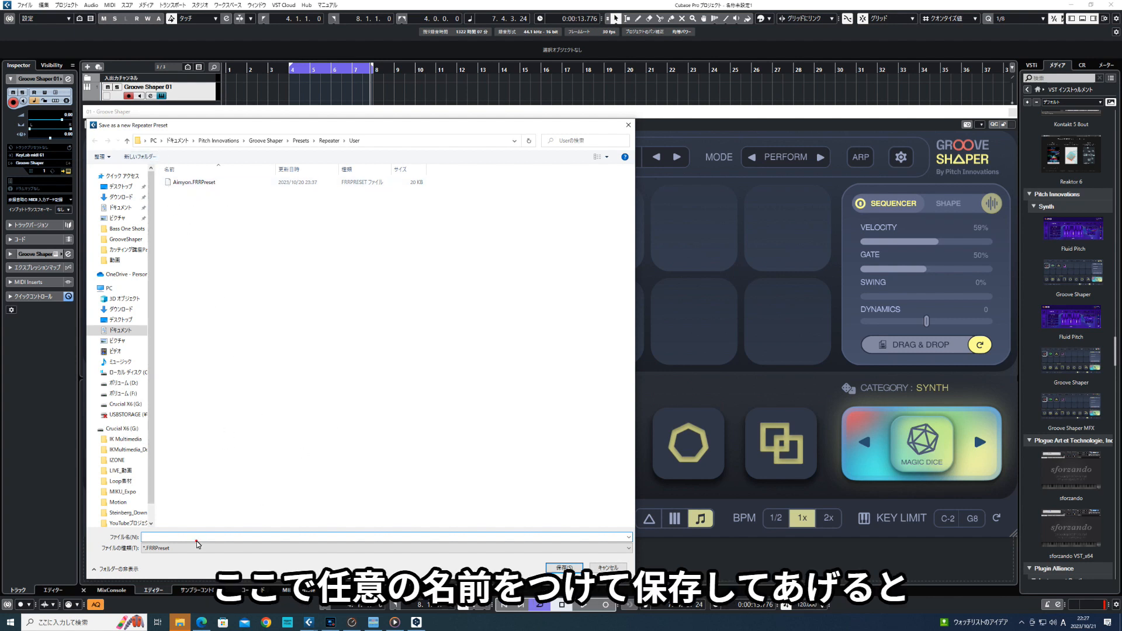
{"action": "type", "text": "16Beat"}
{"action": "left_click", "coordinate": [564, 567]}
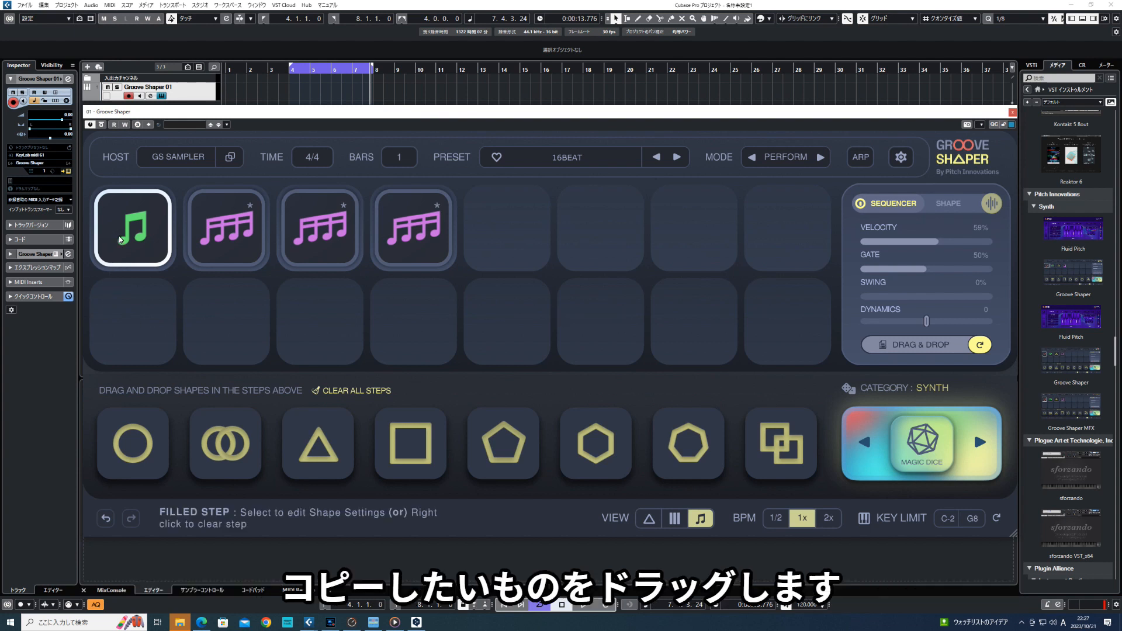
- Copy the four filled steps in order into steps 5 to 8 to build the second bar
{"action": "left_click_drag", "start_coordinate": [120, 240], "coordinate": [506, 228]}
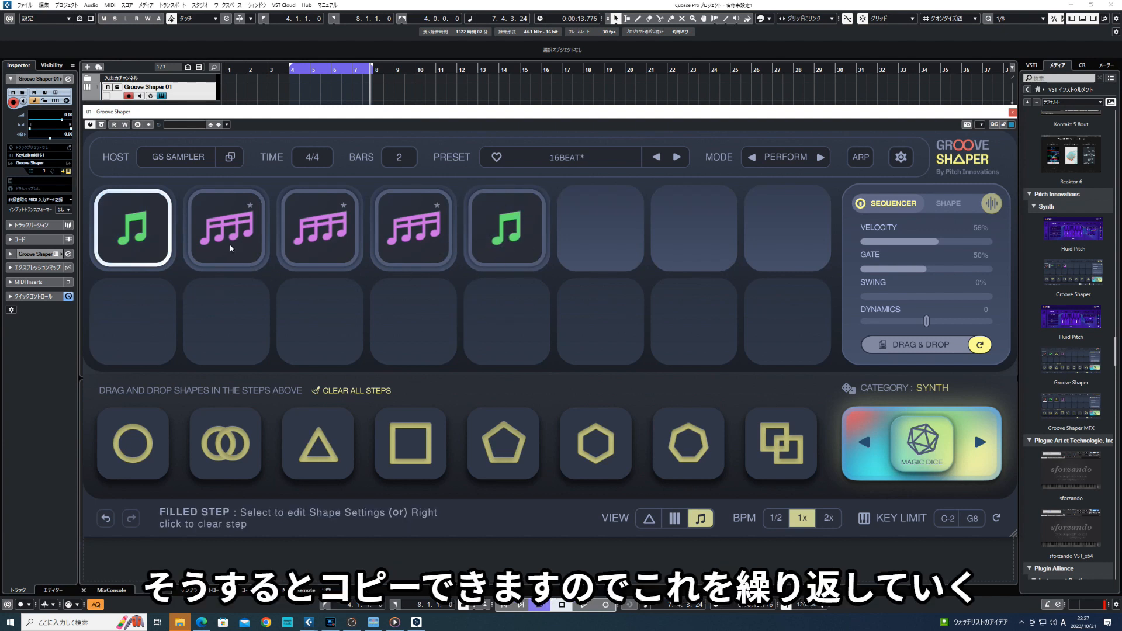
{"action": "left_click_drag", "start_coordinate": [230, 244], "coordinate": [602, 244]}
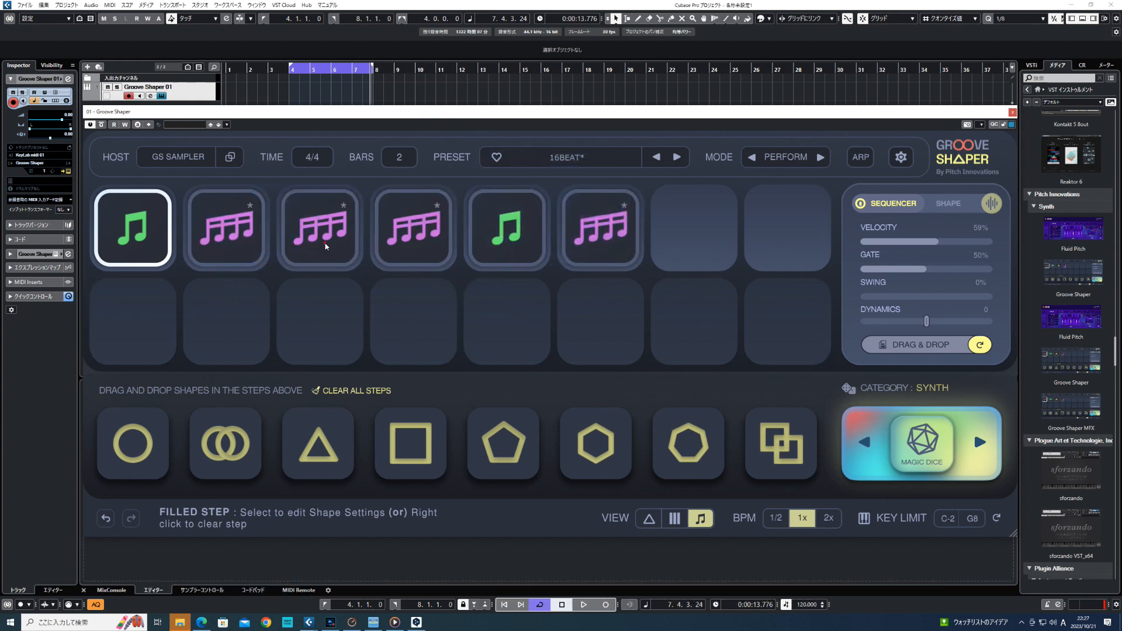
{"action": "left_click_drag", "start_coordinate": [325, 246], "coordinate": [718, 238]}
{"action": "left_click_drag", "start_coordinate": [387, 246], "coordinate": [764, 242]}
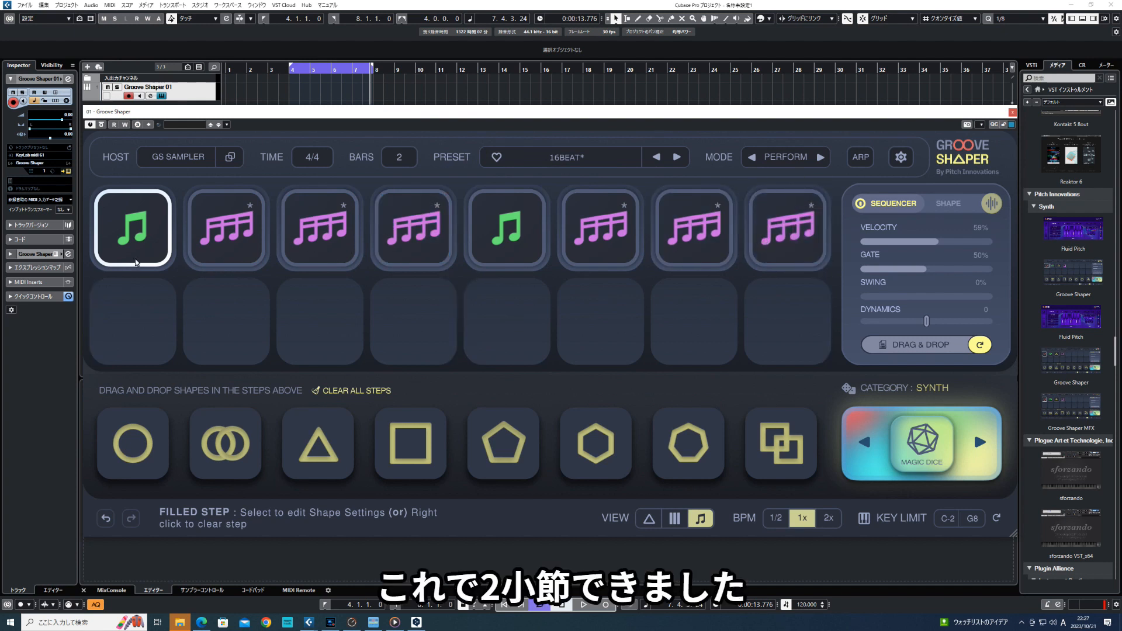
- Copy the first four steps into steps 9 to 12 of the second row for the third bar
{"action": "left_click_drag", "start_coordinate": [116, 245], "coordinate": [130, 316]}
{"action": "left_click_drag", "start_coordinate": [221, 238], "coordinate": [222, 336]}
{"action": "left_click_drag", "start_coordinate": [324, 240], "coordinate": [322, 330]}
{"action": "left_click_drag", "start_coordinate": [414, 248], "coordinate": [412, 341]}
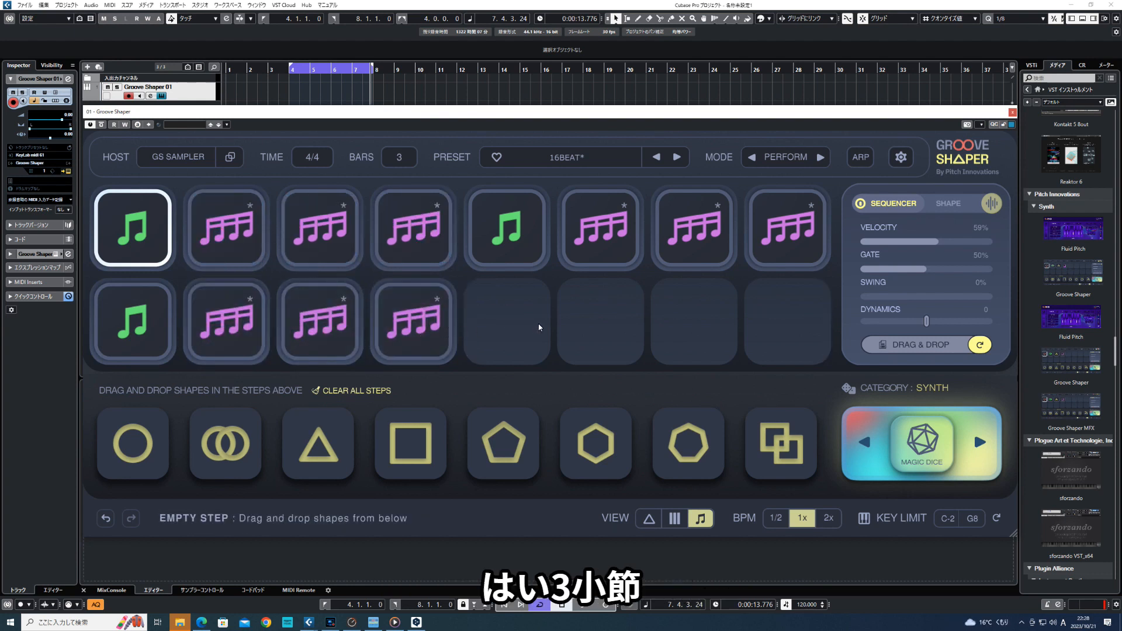
- Copy steps 5 to 7 into steps 13 to 15 of the second row for the fourth bar
{"action": "left_click_drag", "start_coordinate": [507, 233], "coordinate": [506, 323]}
{"action": "left_click_drag", "start_coordinate": [575, 252], "coordinate": [601, 326]}
{"action": "left_click_drag", "start_coordinate": [693, 236], "coordinate": [725, 320]}
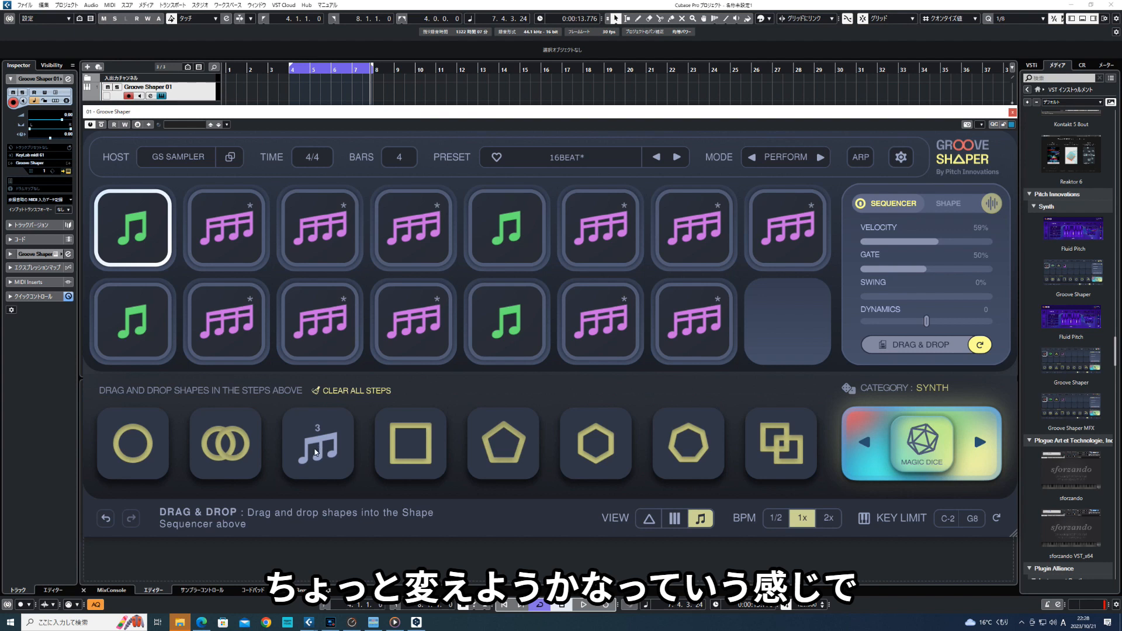
- Place the triangle shape in step 16 as a triplet, and look over its note length and velocity settings
{"action": "left_click", "coordinate": [315, 451]}
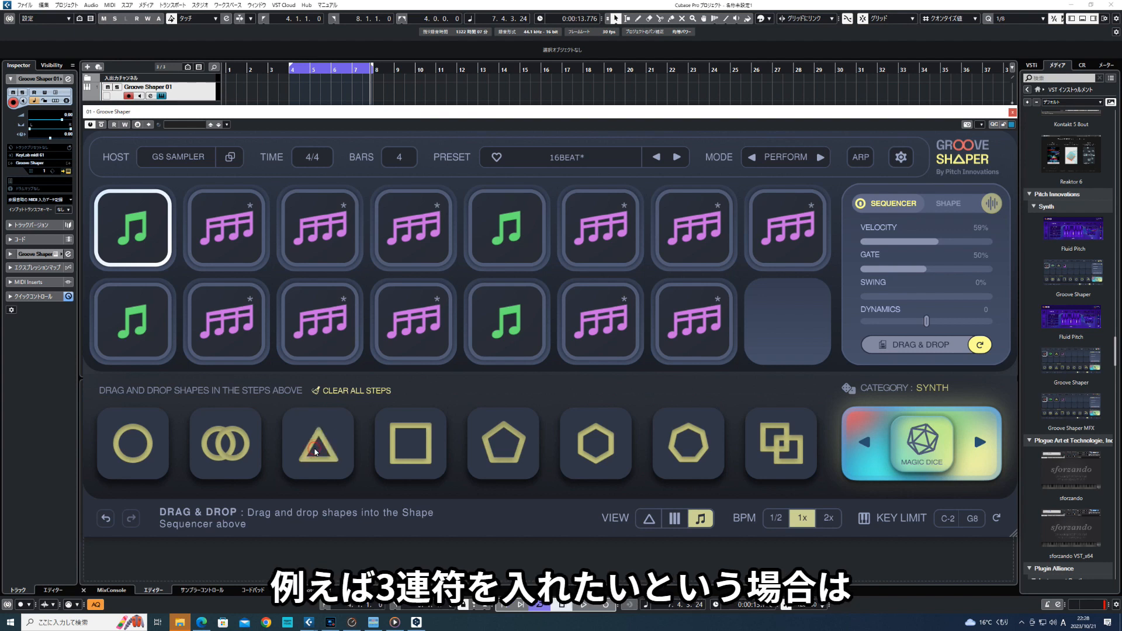
{"action": "left_click_drag", "start_coordinate": [314, 452], "coordinate": [789, 330]}
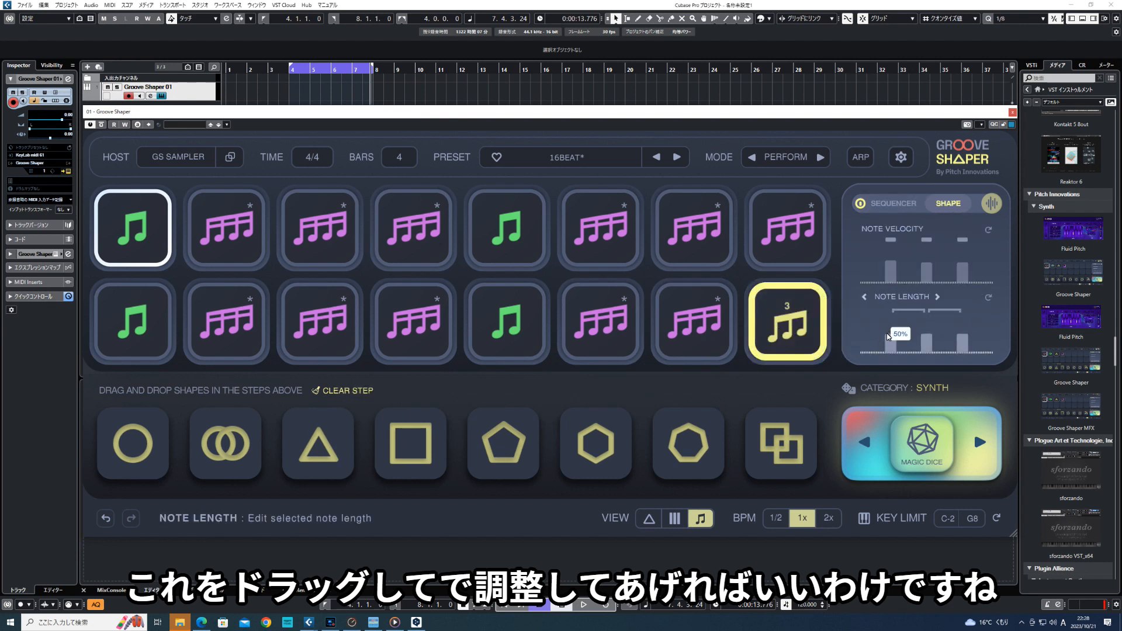
{"action": "mouse_move", "coordinate": [897, 277]}
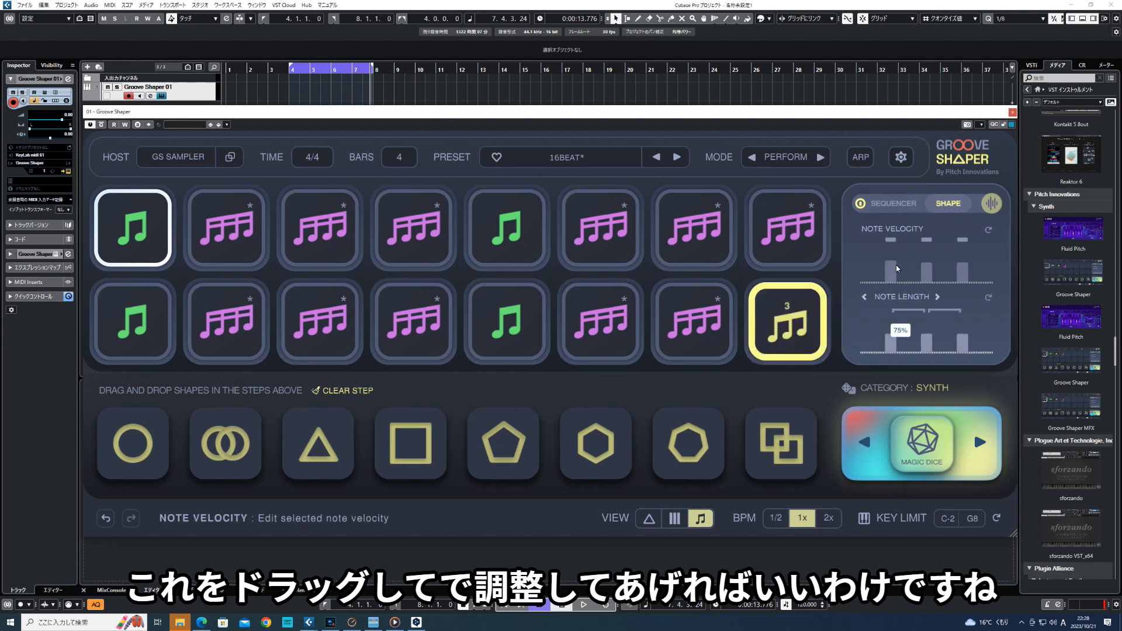
{"action": "left_click", "coordinate": [134, 234]}
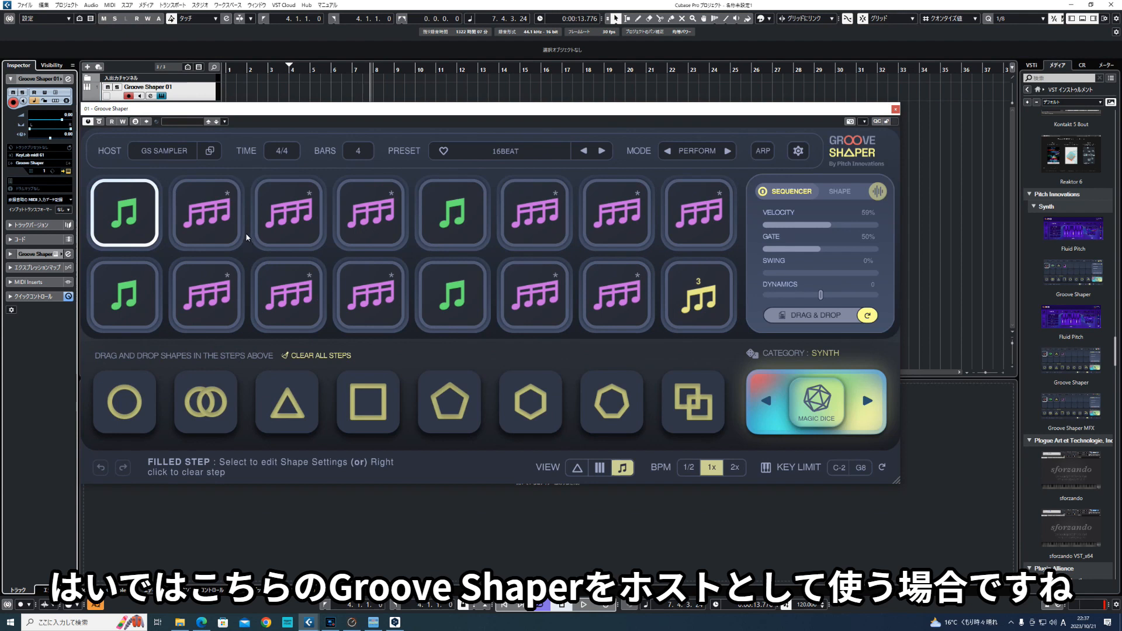
- Load AIR Music Technology's Xpand!2_x64 with its Init Preset as the hosted instrument in Groove Shaper
{"action": "left_click", "coordinate": [172, 153]}
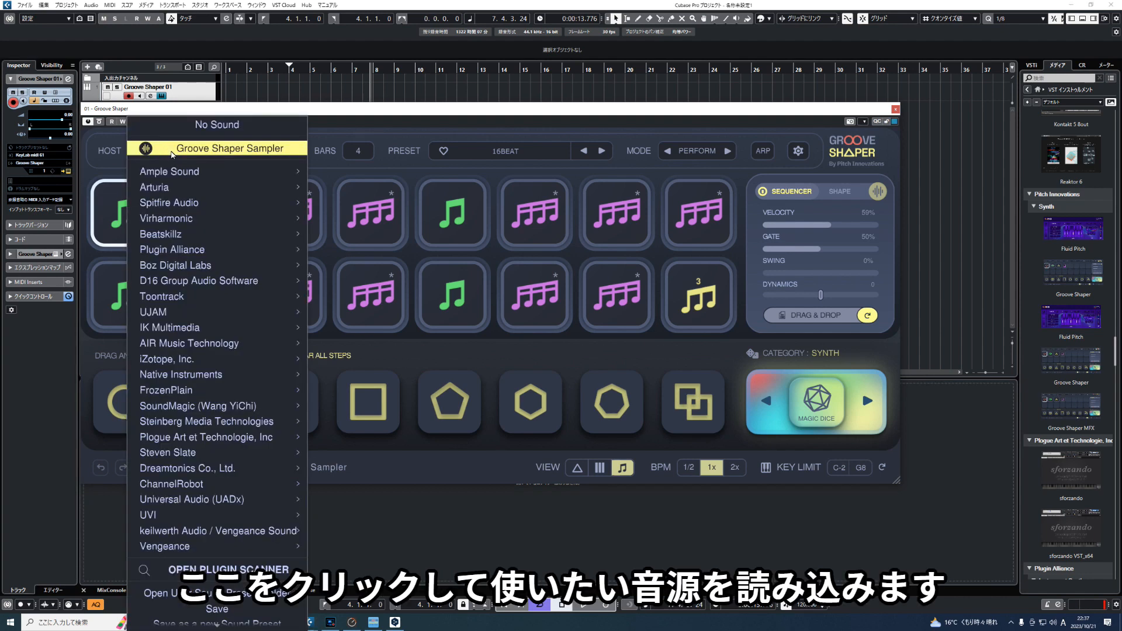
{"action": "mouse_move", "coordinate": [280, 344]}
{"action": "mouse_move", "coordinate": [331, 346]}
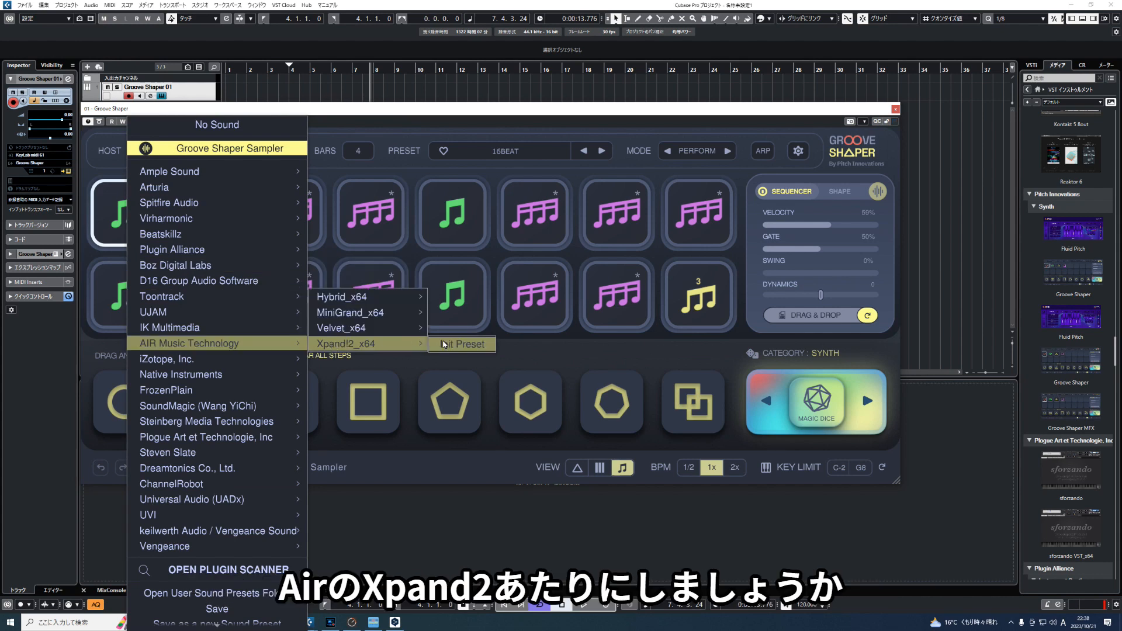
{"action": "left_click", "coordinate": [448, 344]}
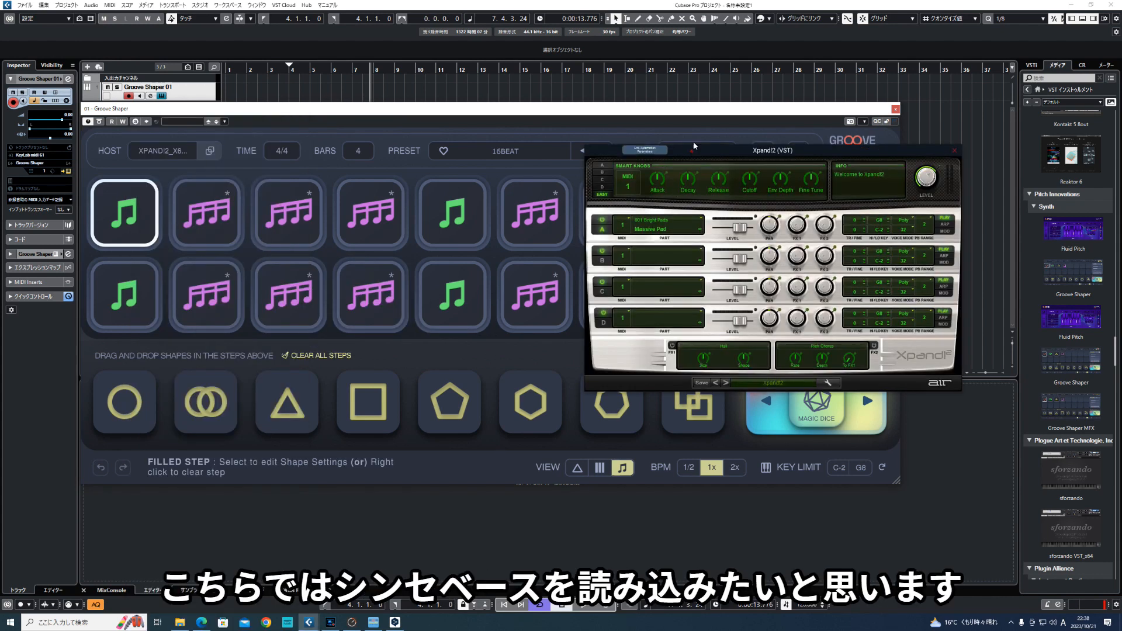
- Load the Broken Transistor+ sound from the 022 Synth Basses category into part A of Xpand!2
{"action": "left_click", "coordinate": [653, 185]}
{"action": "mouse_move", "coordinate": [656, 332]}
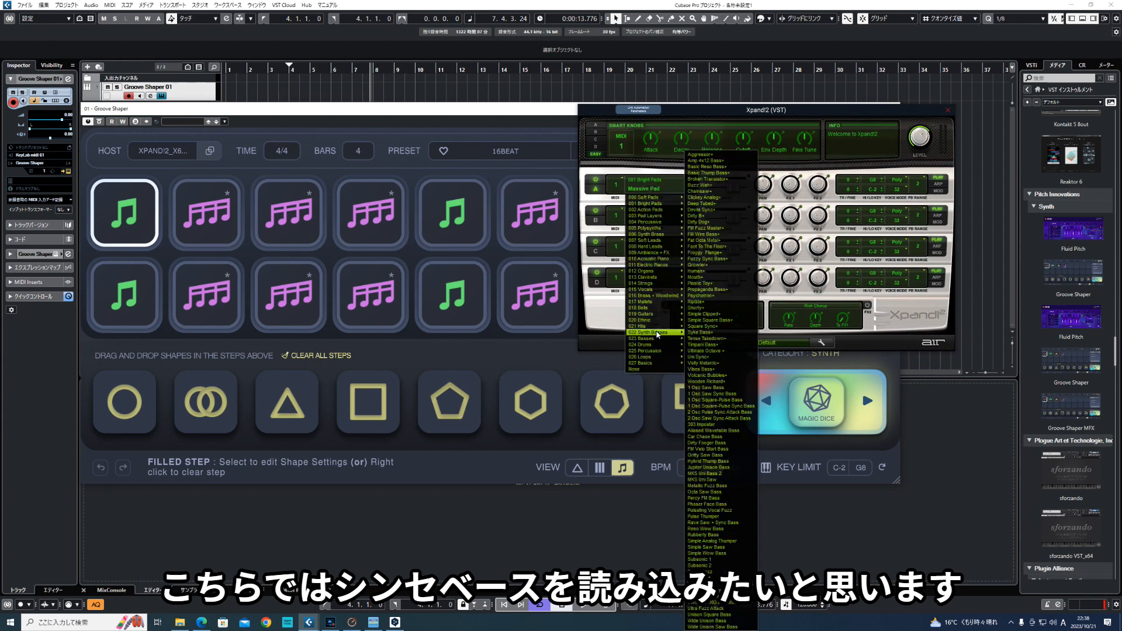
{"action": "left_click", "coordinate": [707, 179]}
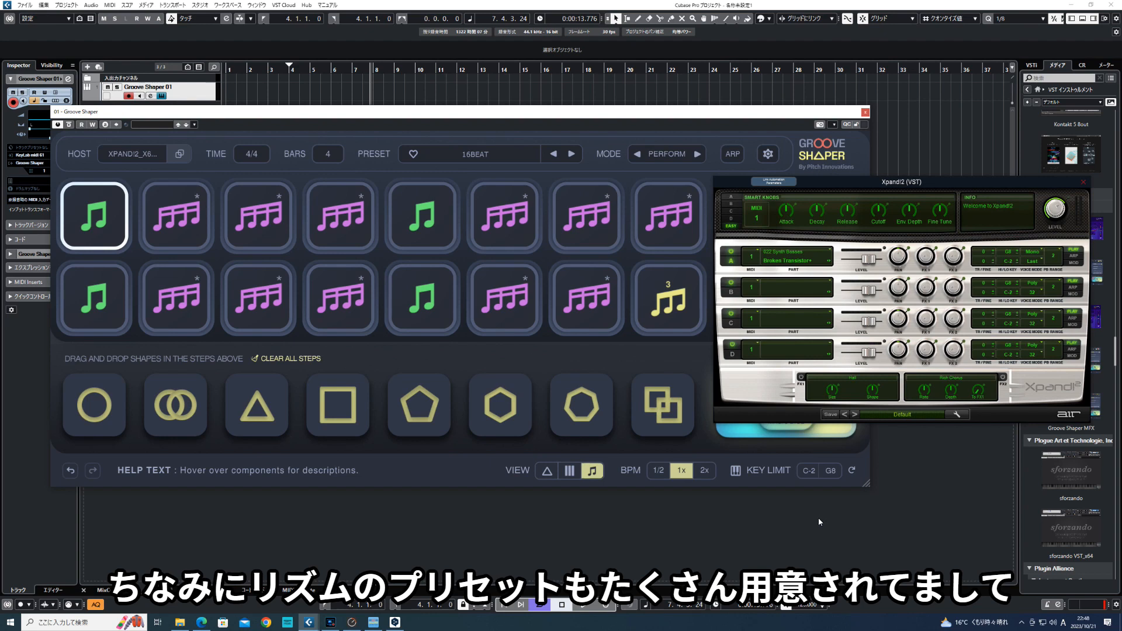
- Look over the rhythm preset categories and load the Synth preset 01 - Basic Sequence
{"action": "left_click", "coordinate": [471, 156]}
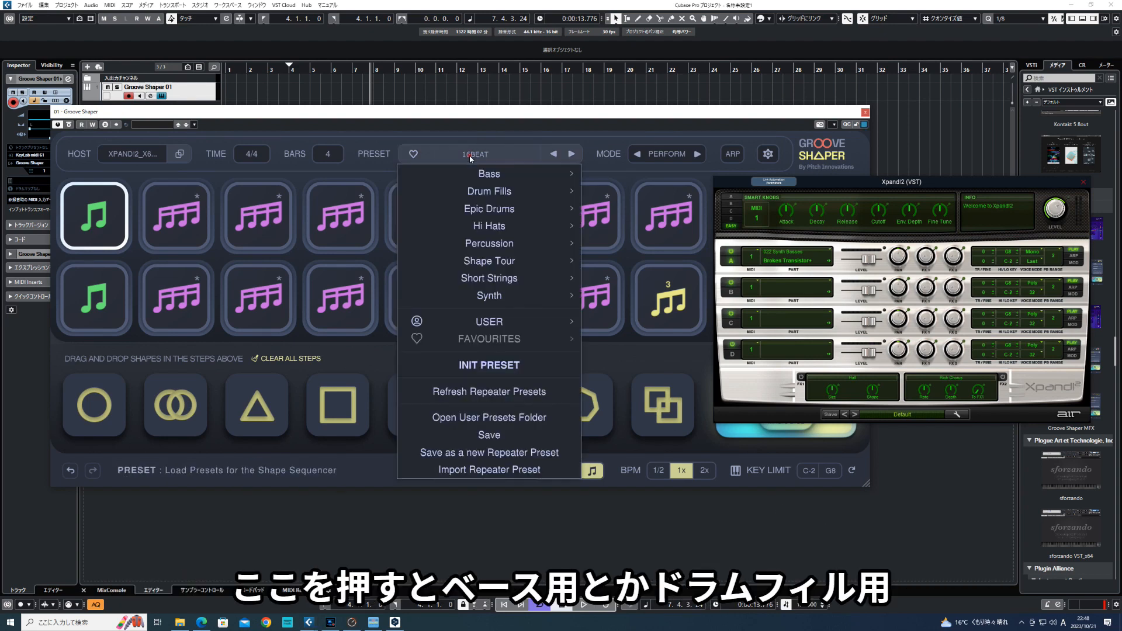
{"action": "mouse_move", "coordinate": [475, 170]}
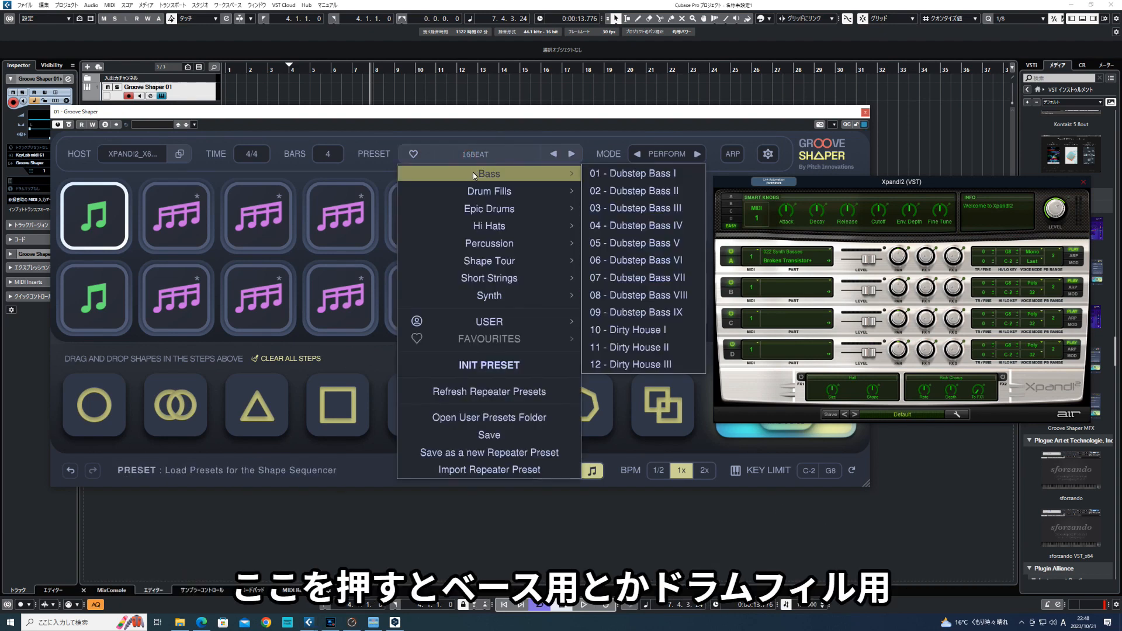
{"action": "mouse_move", "coordinate": [476, 197]}
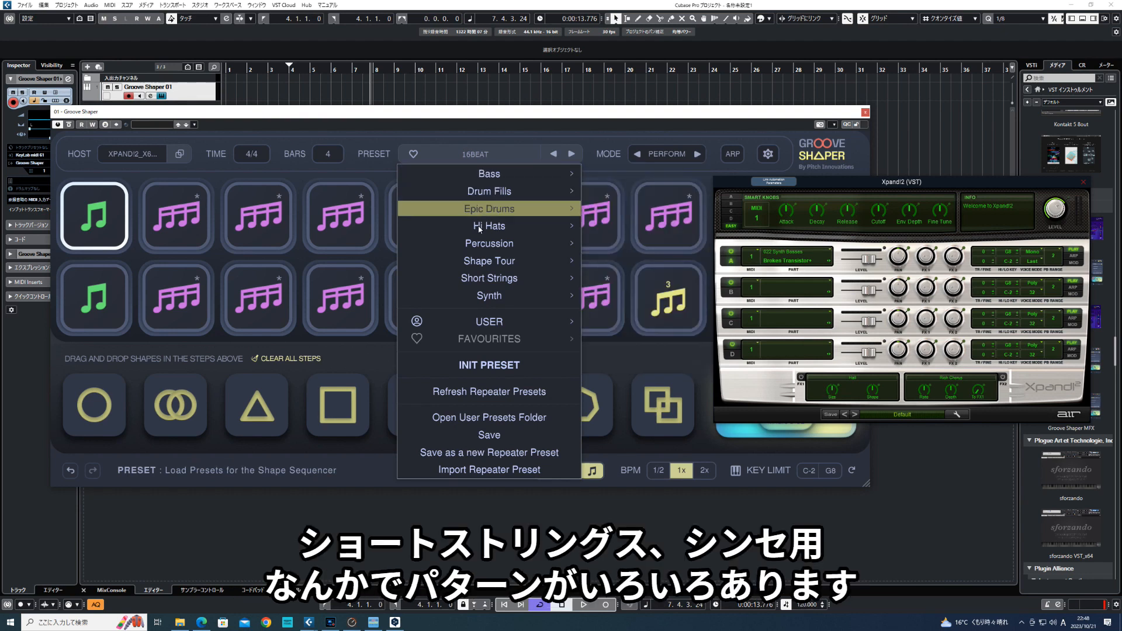
{"action": "mouse_move", "coordinate": [493, 280]}
{"action": "mouse_move", "coordinate": [493, 302]}
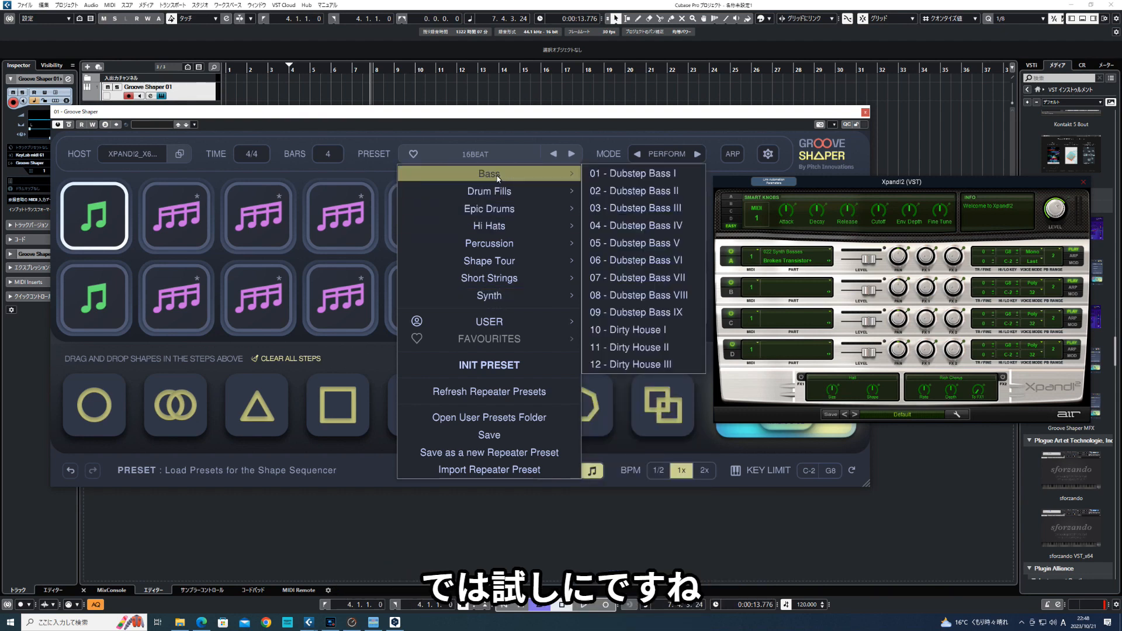
{"action": "mouse_move", "coordinate": [526, 295]}
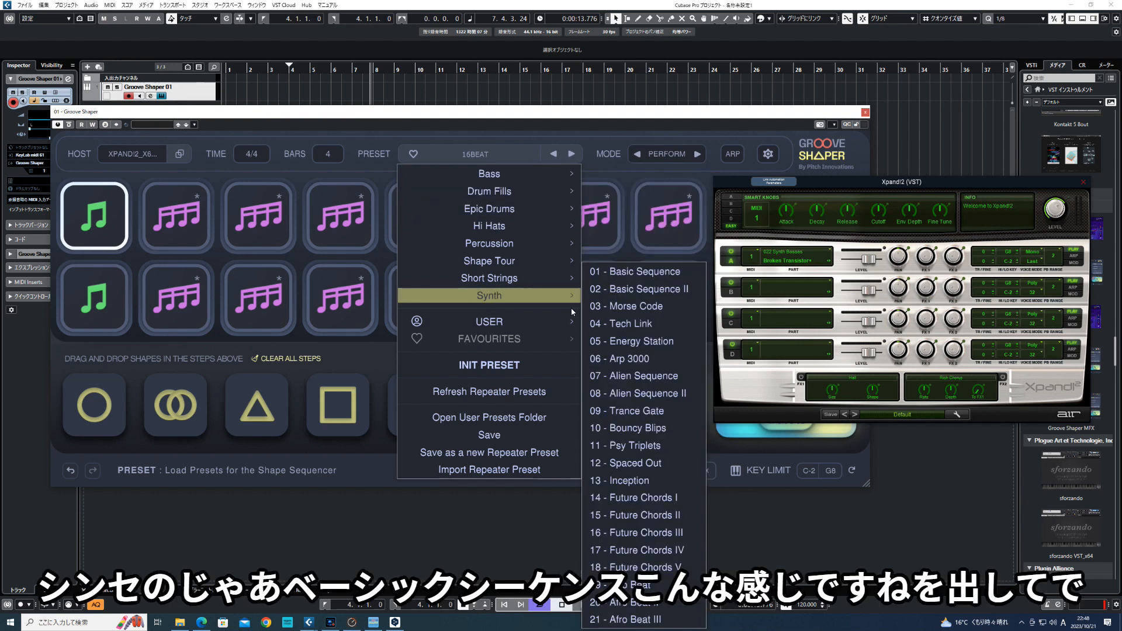
{"action": "left_click", "coordinate": [643, 275]}
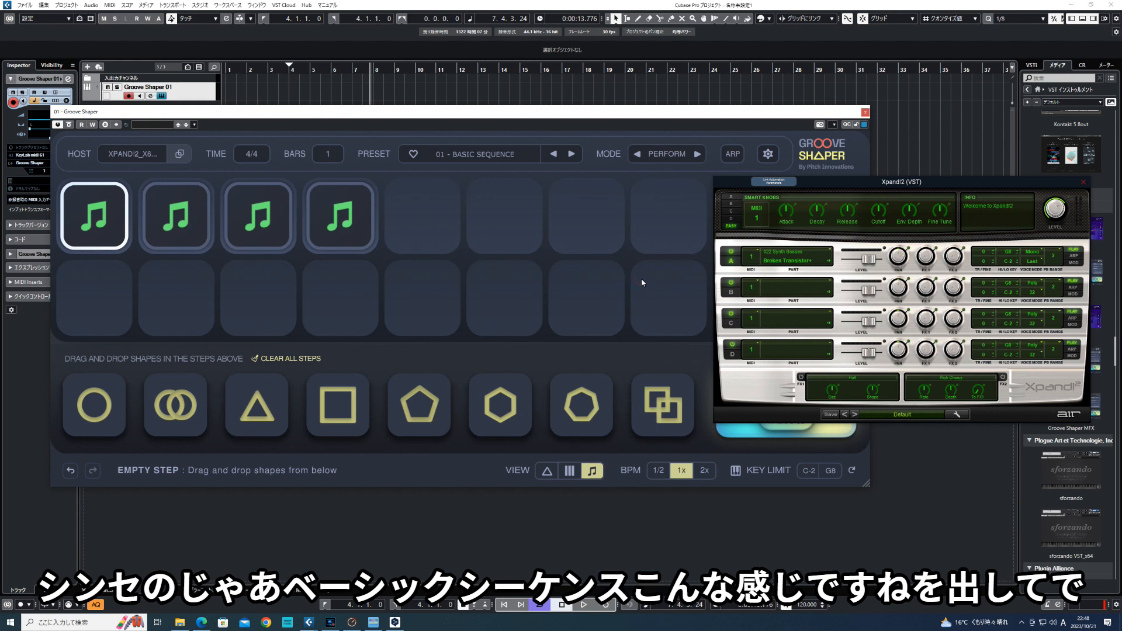
- Change Xpand!2's part A to the Bright Bells+ sound and switch on Groove Shaper's arpeggiator
{"action": "left_click", "coordinate": [781, 262]}
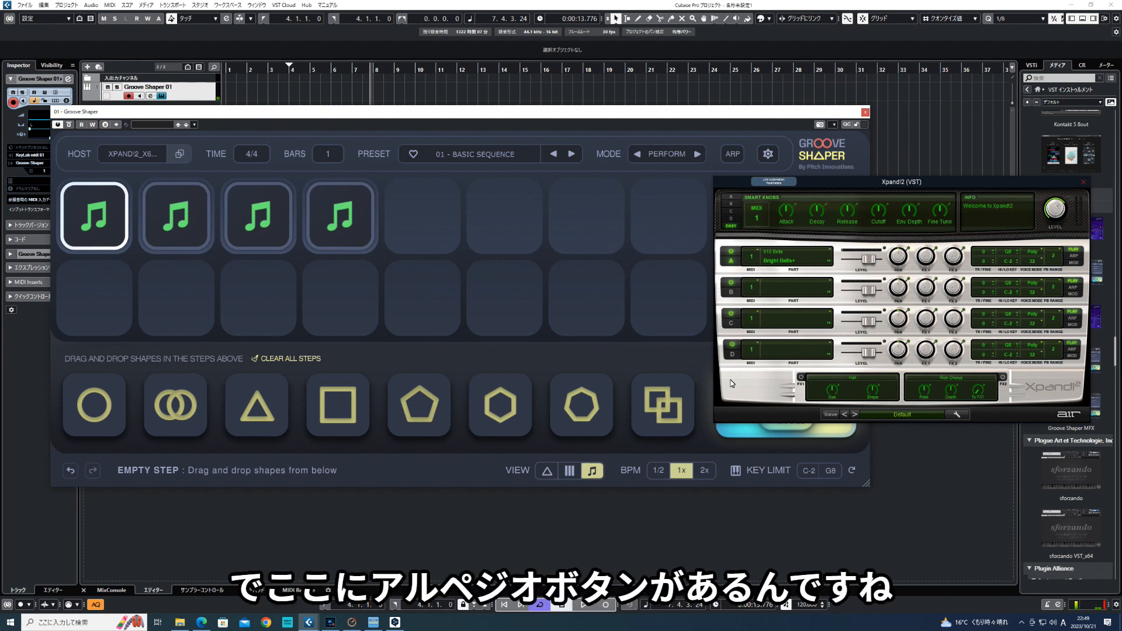
{"action": "left_click", "coordinate": [728, 160]}
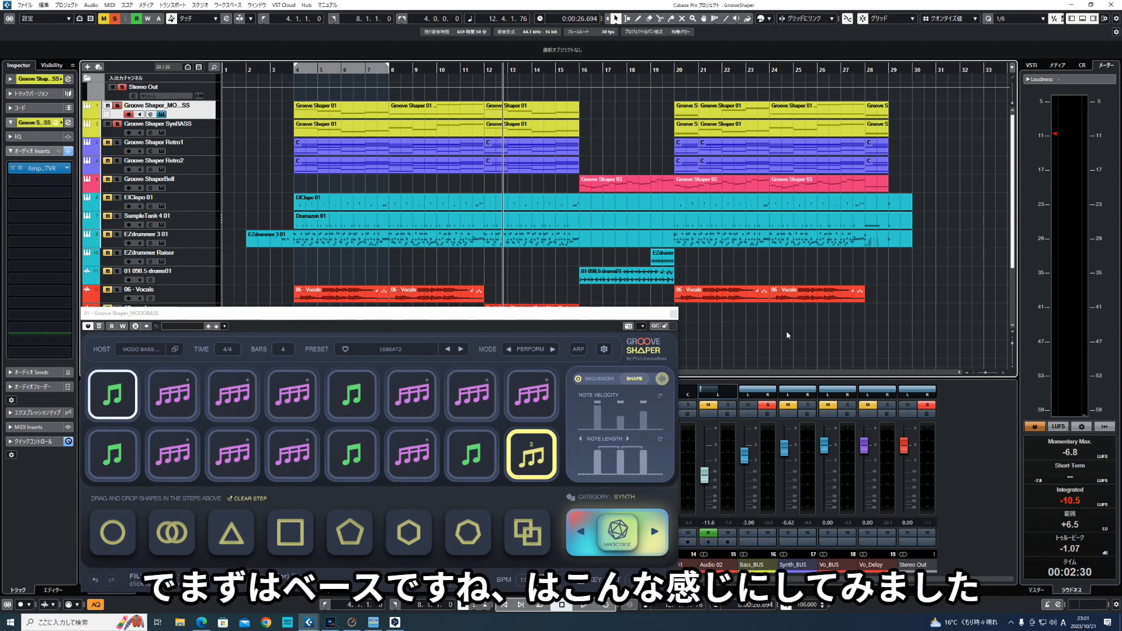
- Play back the soloed bass tracks from the left locator, stop, and clear all solo states in the project
{"action": "key", "text": "KP_1"}
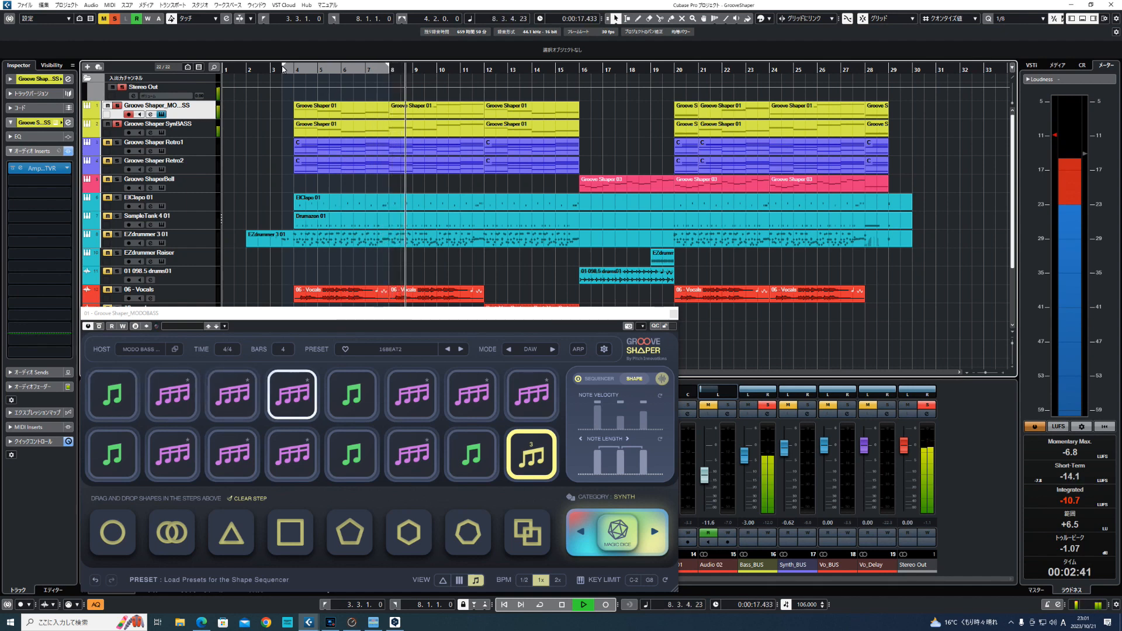
{"action": "key", "text": "space"}
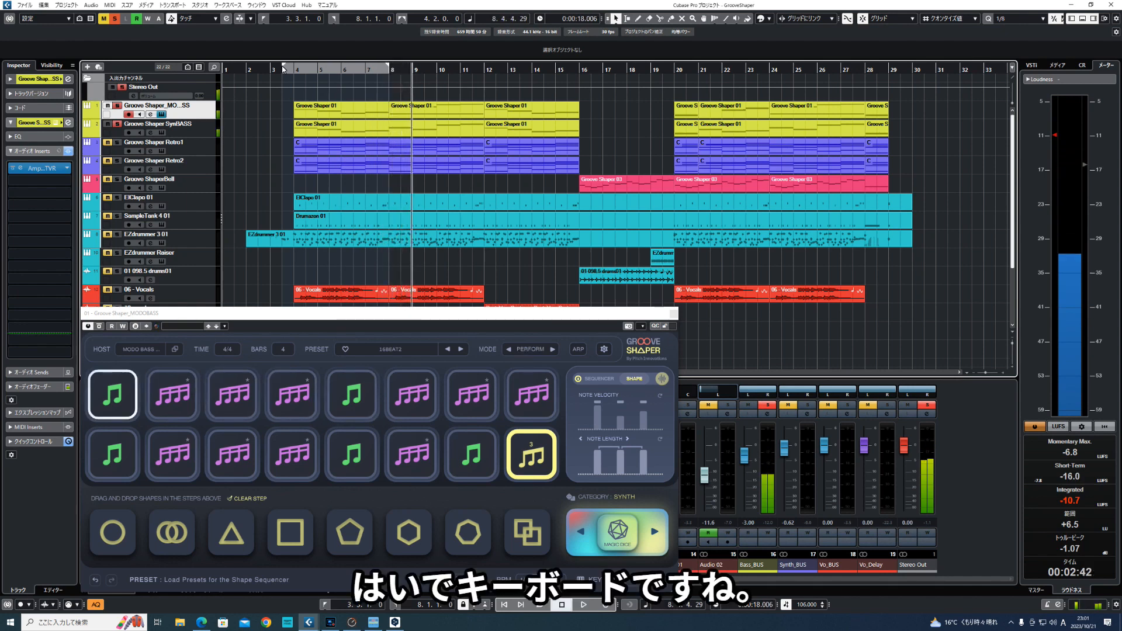
{"action": "left_click", "coordinate": [115, 19]}
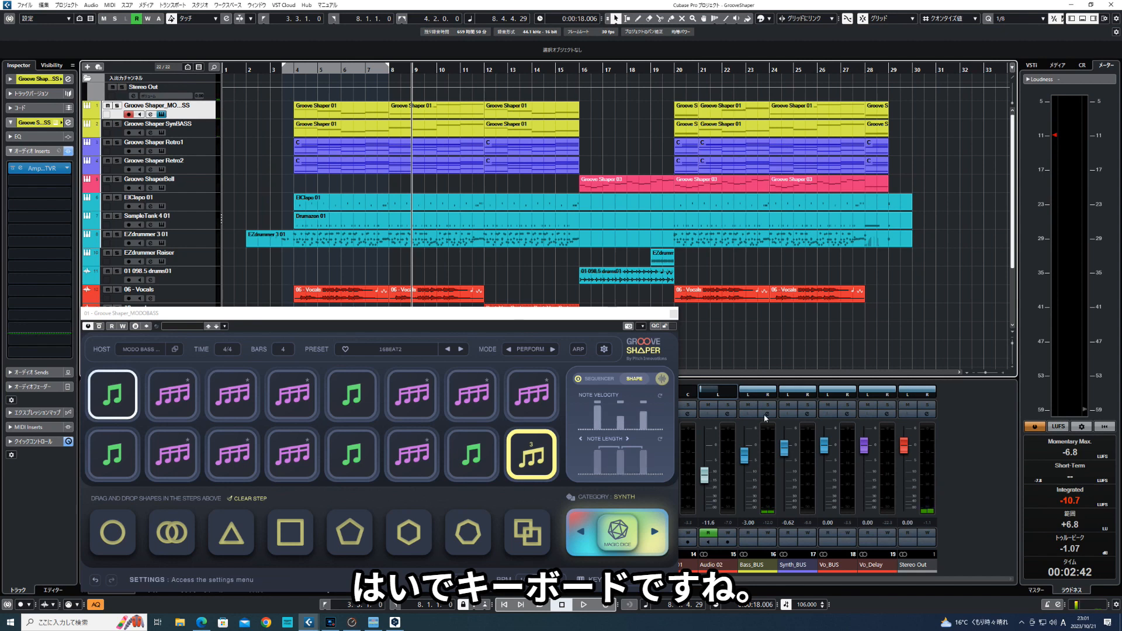
- Solo the Synth_BUS channel and play back the synth parts from the left locator, then stop
{"action": "left_click", "coordinate": [808, 405]}
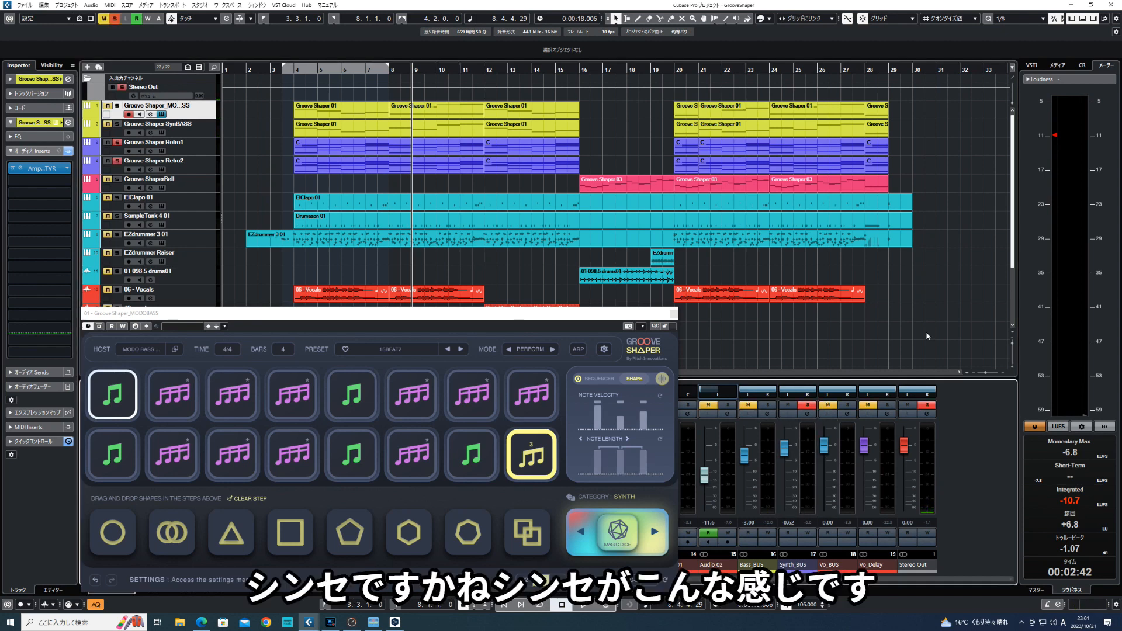
{"action": "key", "text": "KP_1"}
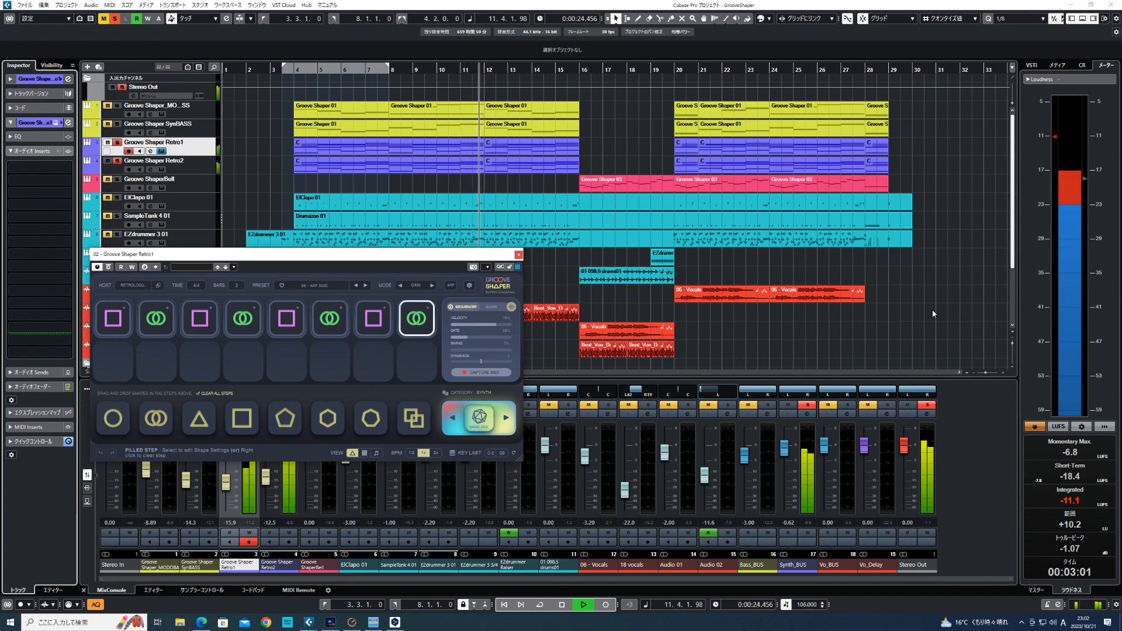
{"action": "key", "text": "space"}
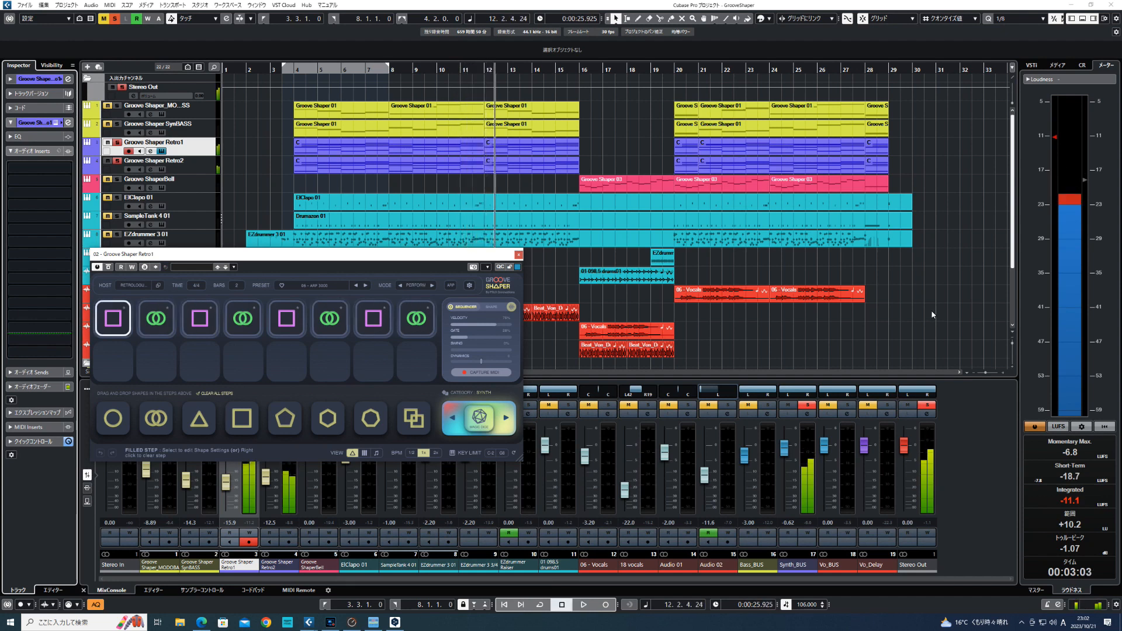
- Select the Groove ShaperBell track and start playback to hear its bell part
{"action": "left_click", "coordinate": [206, 192]}
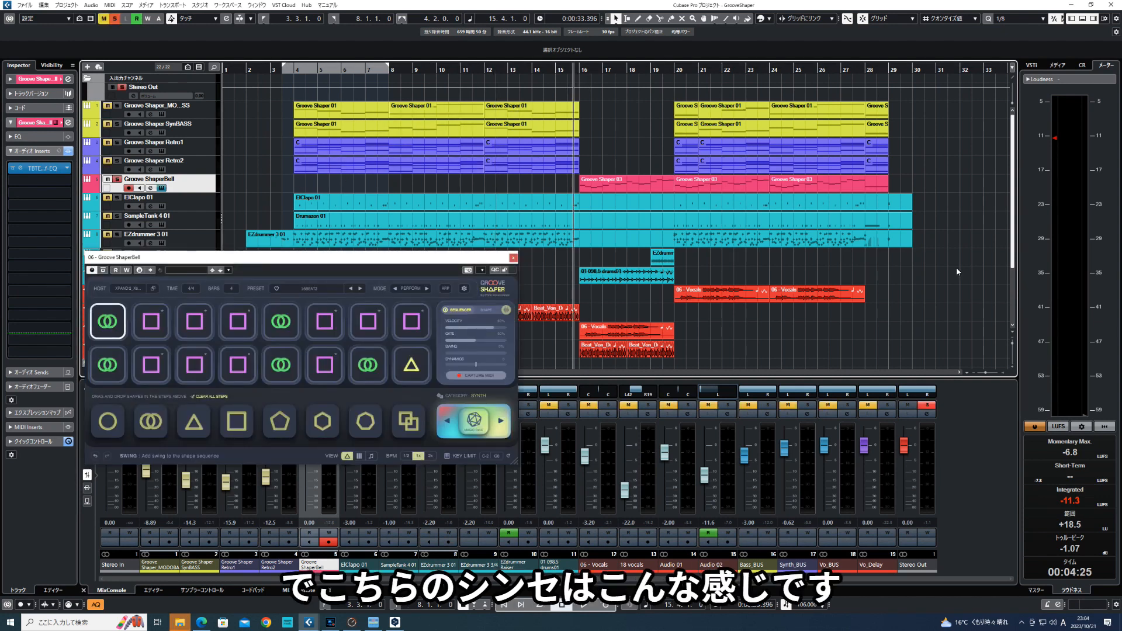
{"action": "key", "text": "space"}
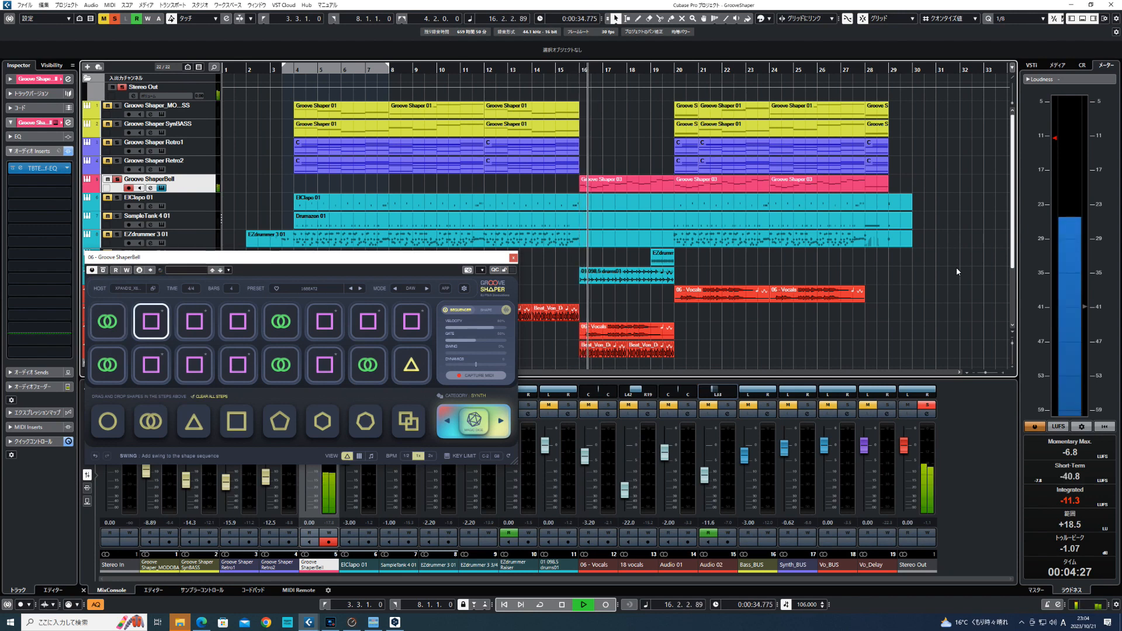